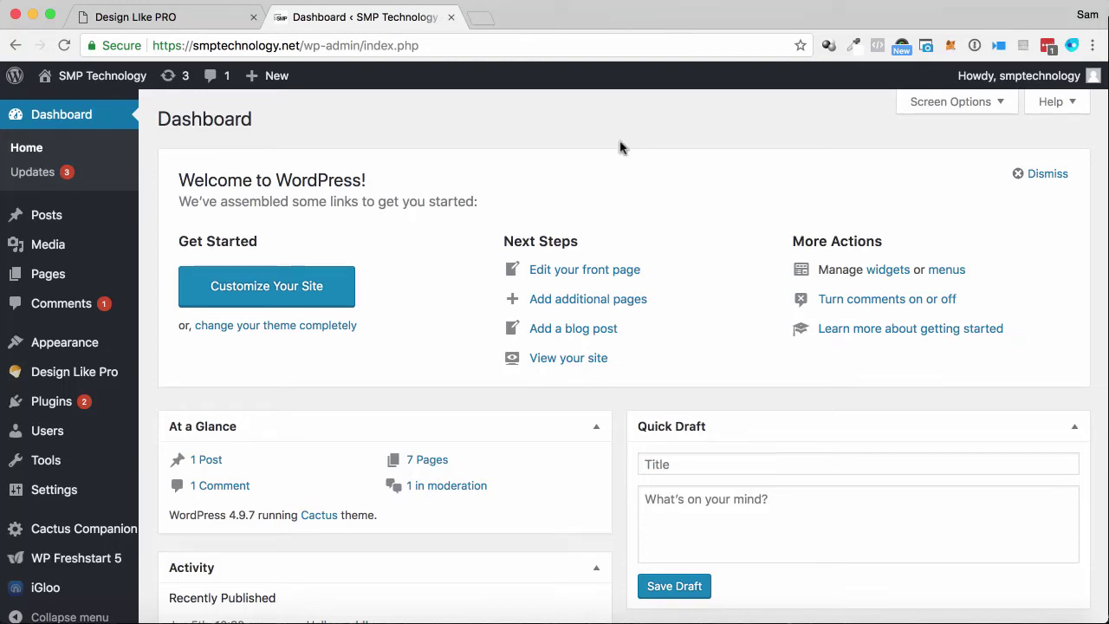
Scroll the WordPress dashboard and open Design Like Pro's Getting Started page
scroll(619, 147, down, 1)
scroll(620, 147, down, 2)
scroll(619, 147, down, 1)
scroll(620, 148, down, 2)
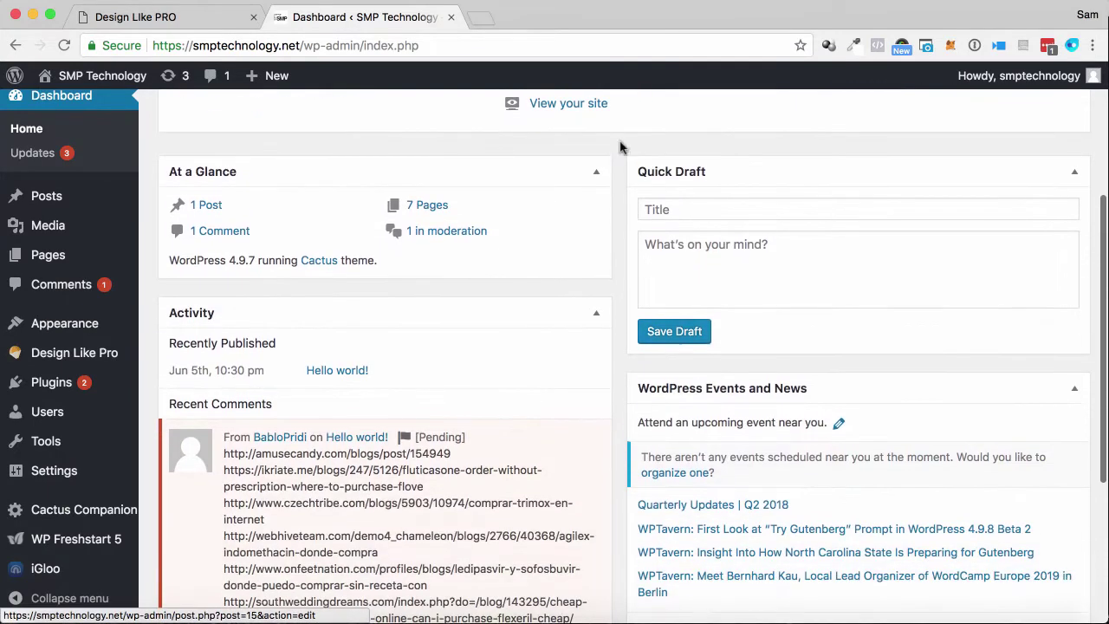
mouse_move(74, 371)
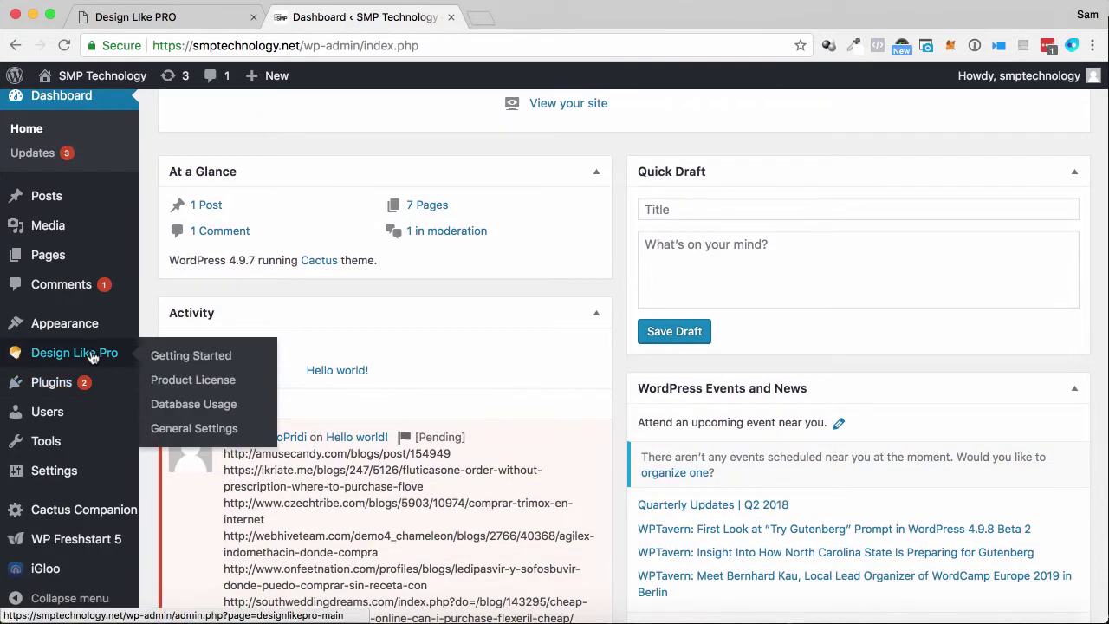
click(91, 358)
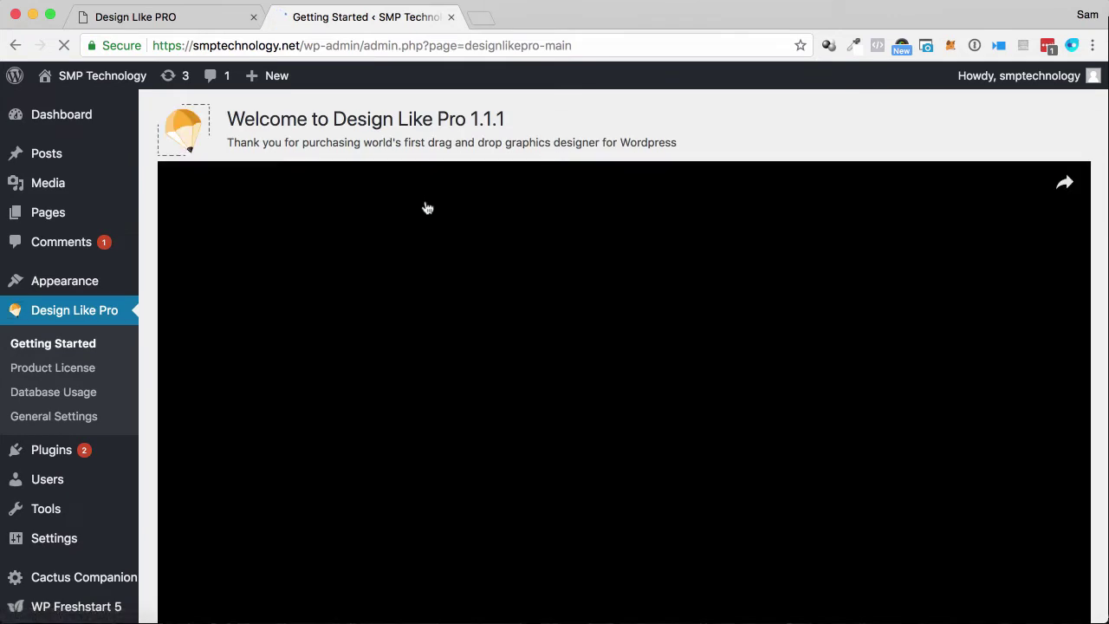
Look over the welcome page, then go to the Posts list
scroll(527, 168, down, 2)
scroll(527, 168, up, 2)
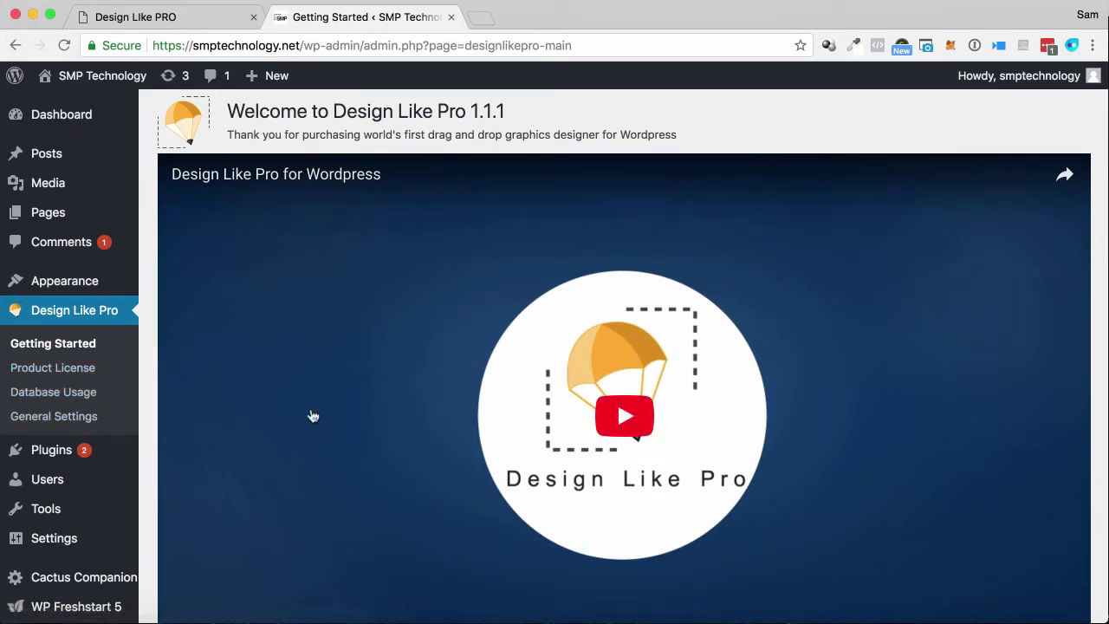
scroll(312, 416, up, 2)
scroll(312, 416, down, 1)
scroll(237, 287, up, 1)
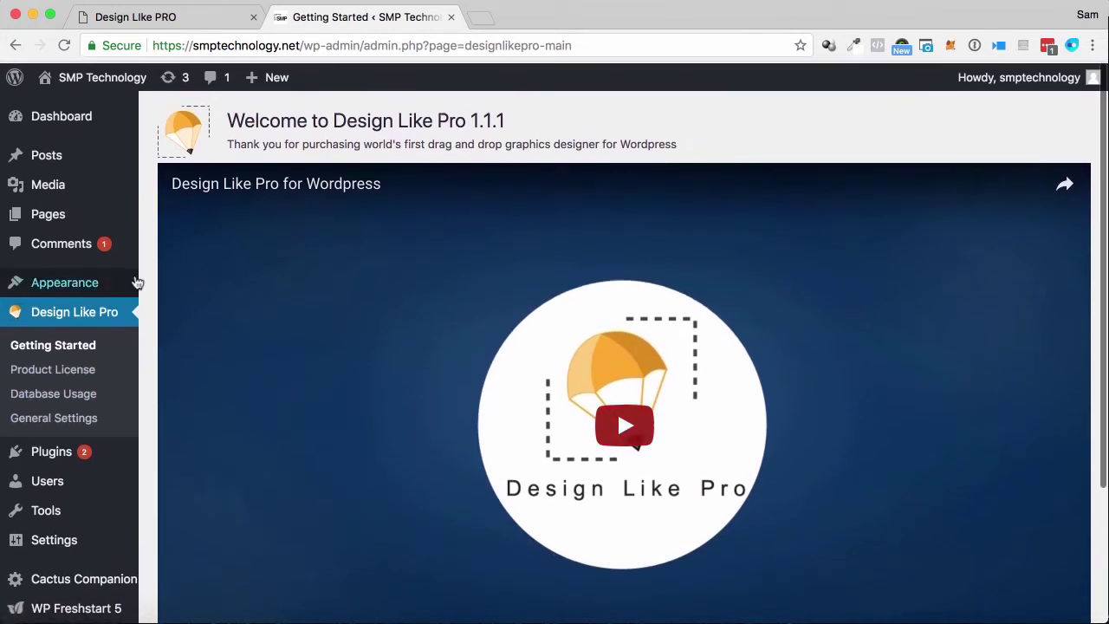
mouse_move(47, 156)
click(62, 159)
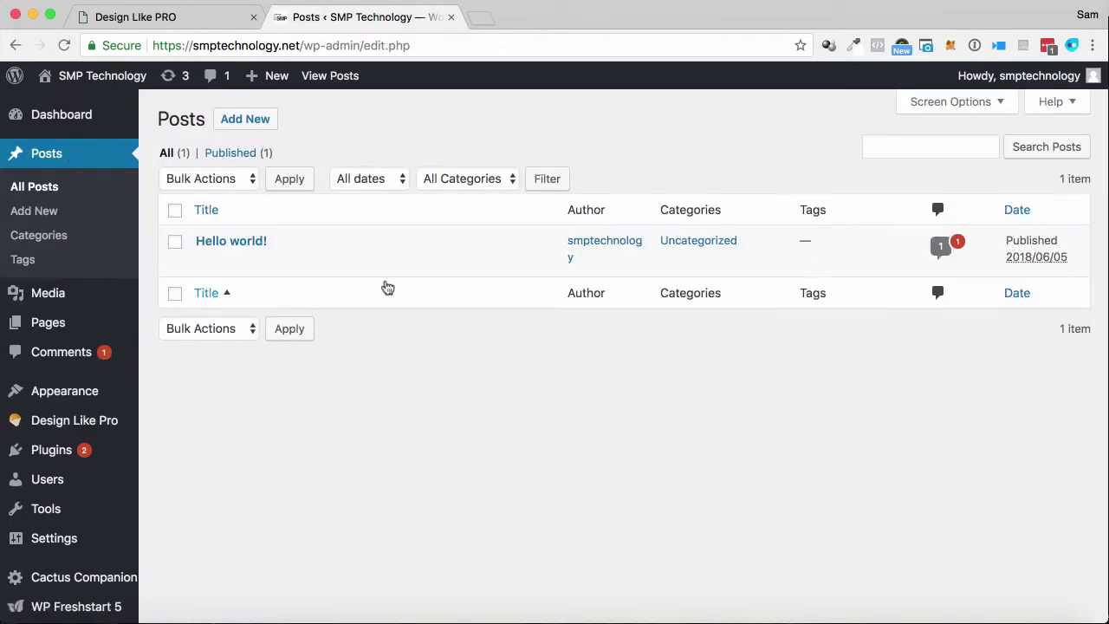
Edit the 'Hello world!' post and launch Insert Design to load the Design Like Pro library
click(210, 262)
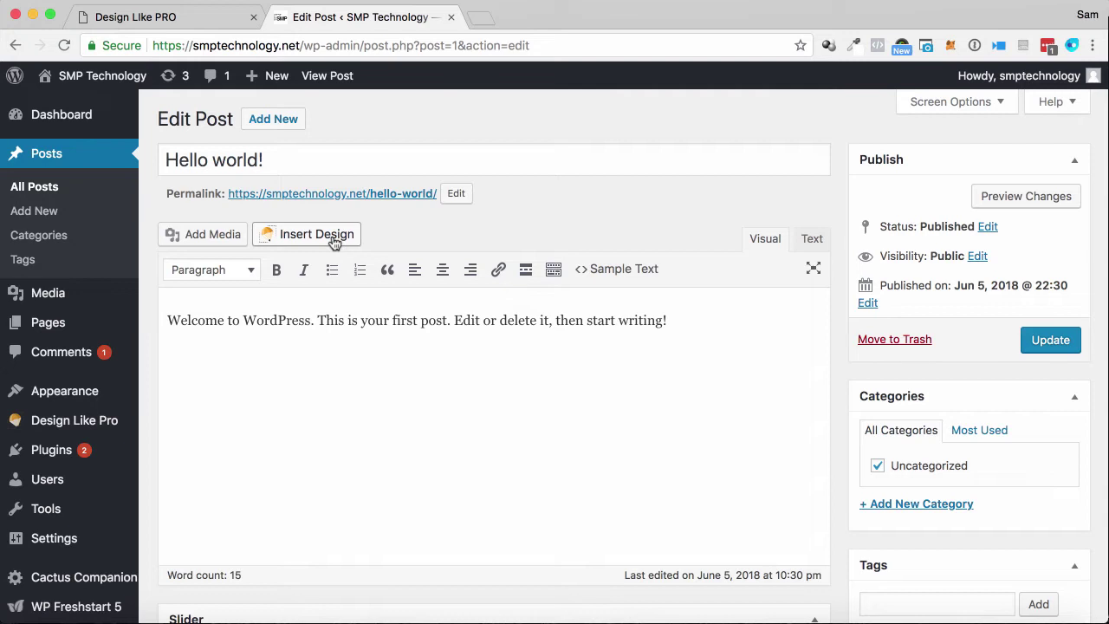
click(334, 242)
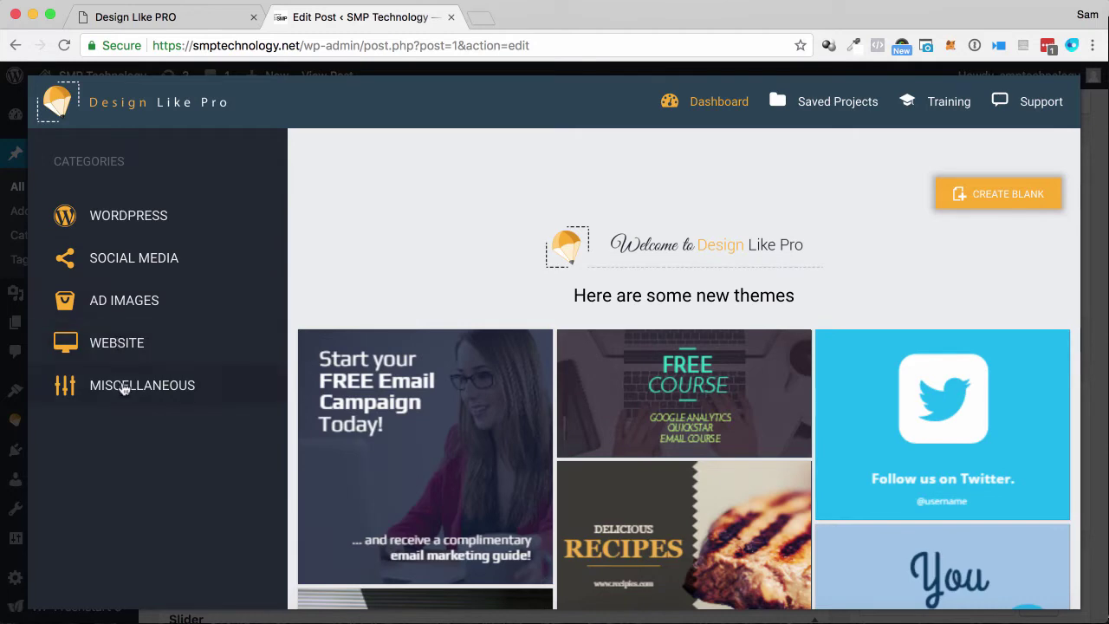
Scroll through the 'Here are some new themes' gallery on the Design Like Pro dashboard
scroll(655, 418, down, 2)
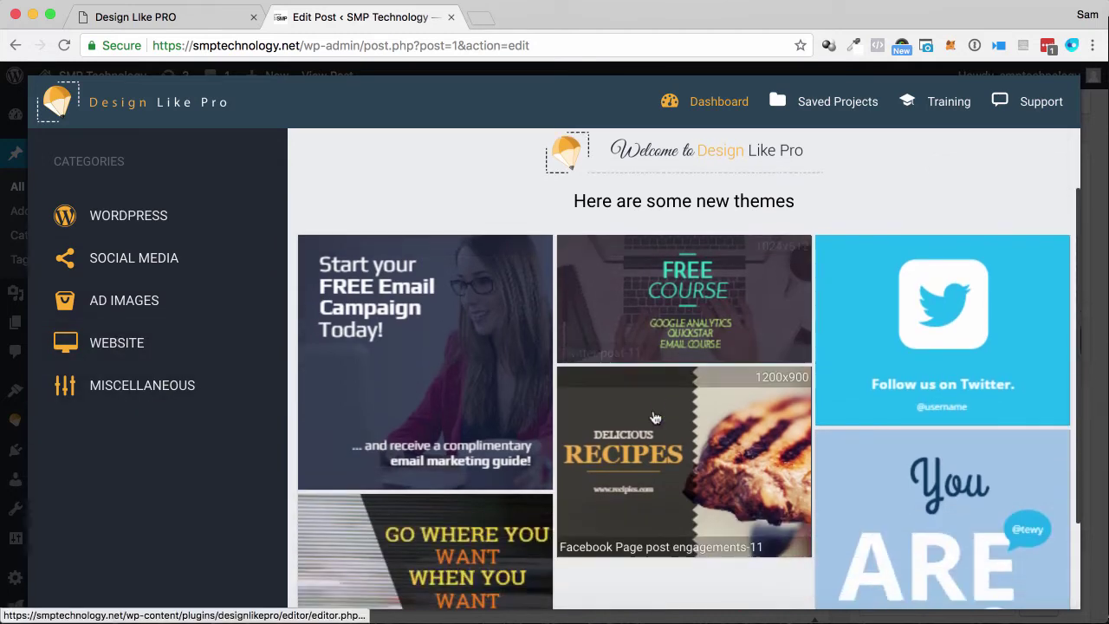
scroll(655, 418, down, 5)
scroll(653, 416, up, 3)
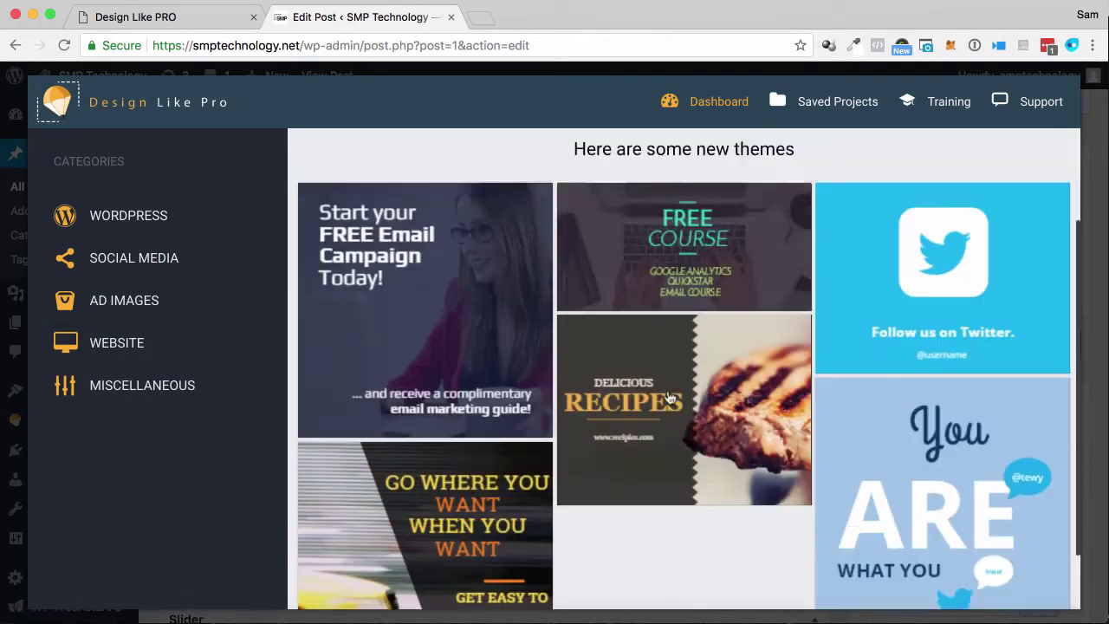
scroll(652, 287, up, 5)
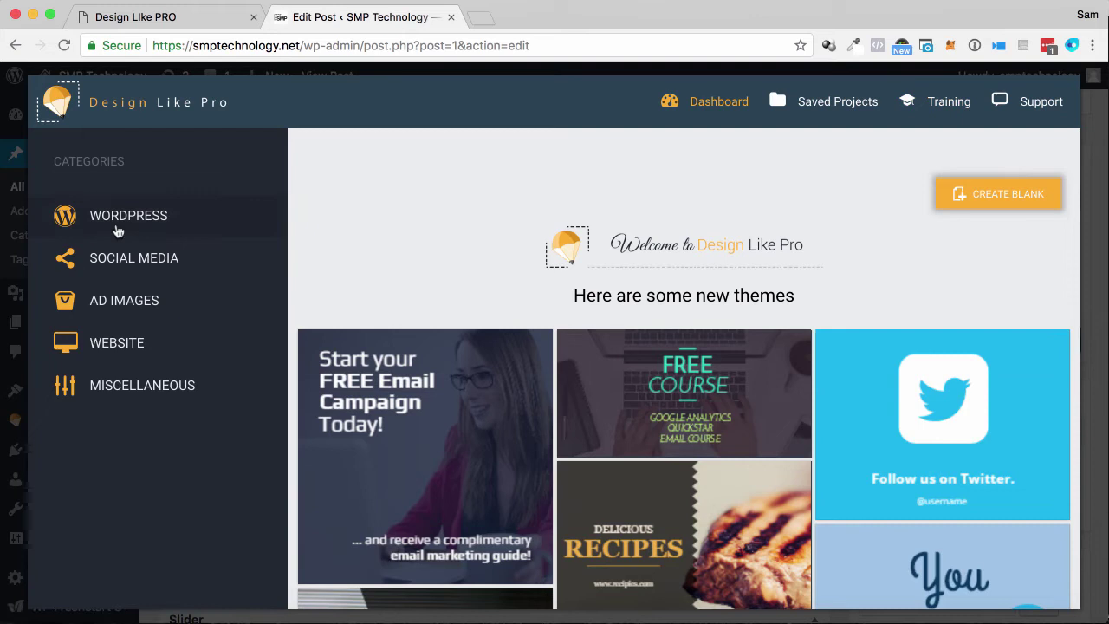
mouse_move(135, 258)
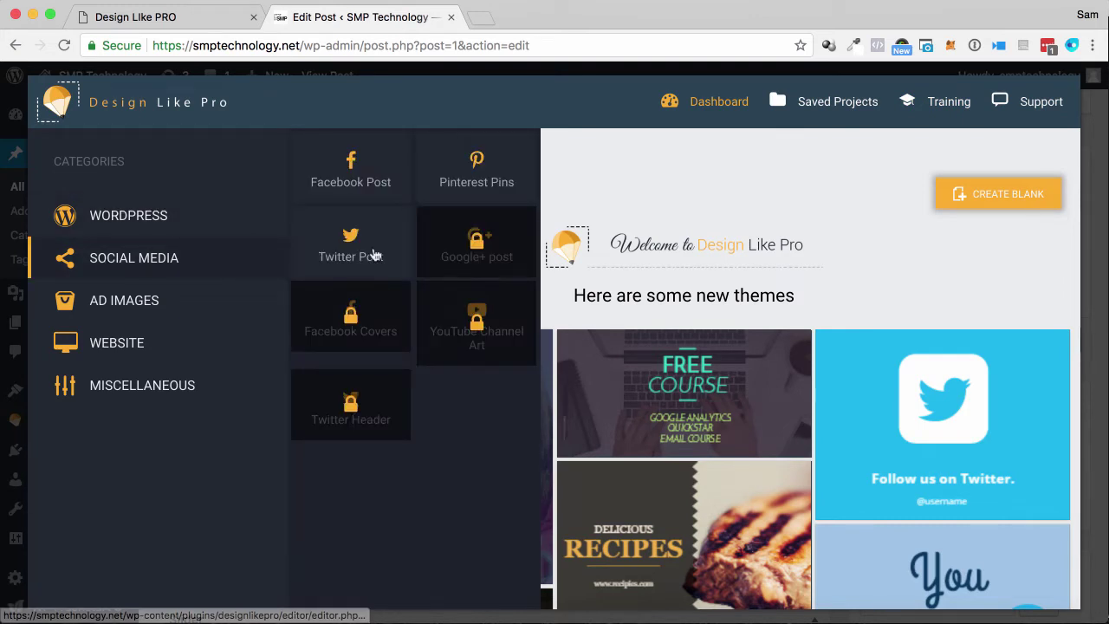
Show and scroll through the Social Media > Facebook Post templates
click(373, 180)
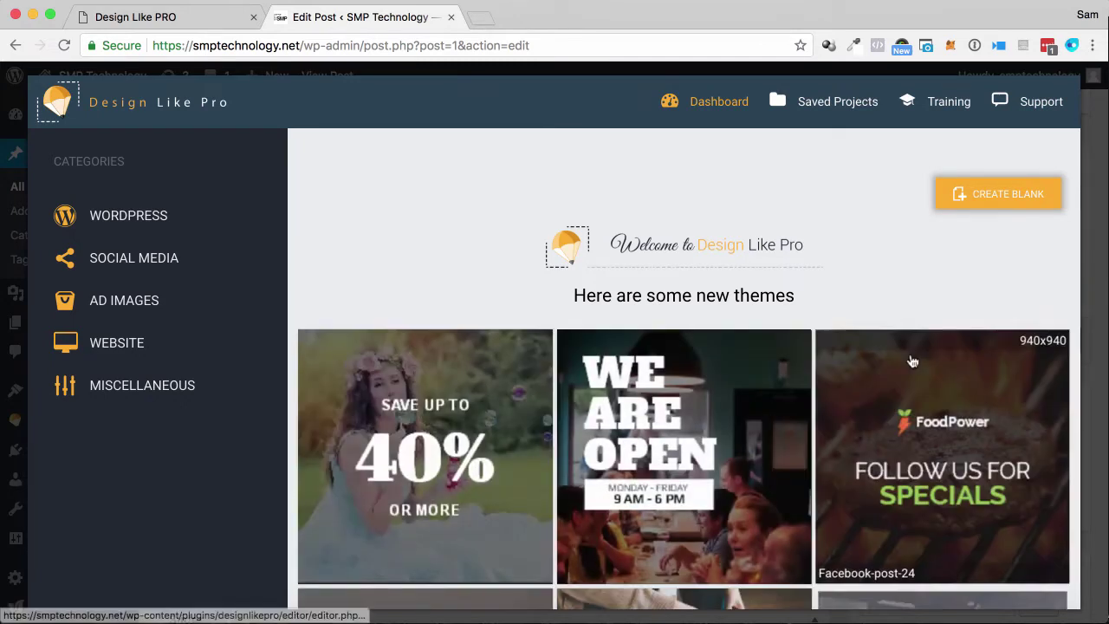
scroll(918, 359, down, 3)
scroll(912, 359, down, 2)
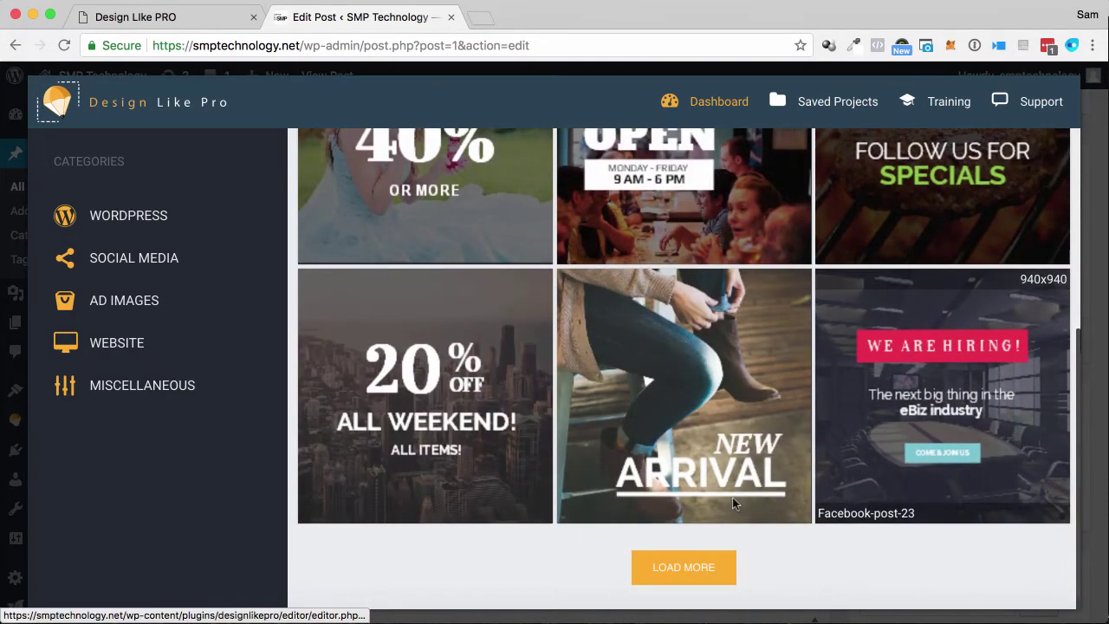
scroll(433, 359, up, 5)
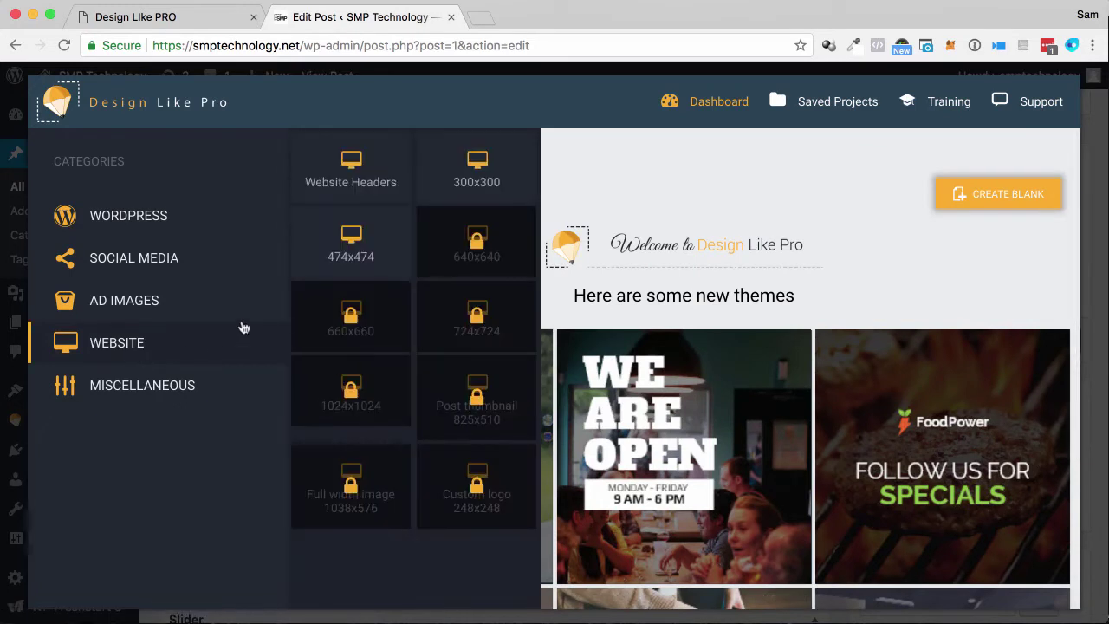
Show Website Headers templates and load more, through Website-Headers-30 to 40
click(358, 175)
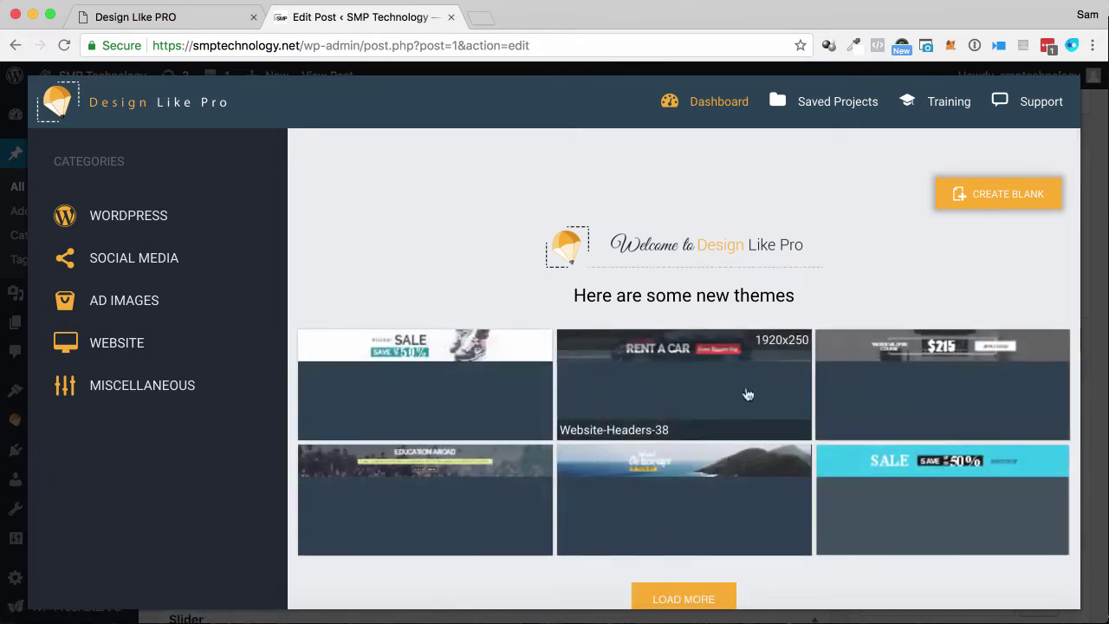
scroll(685, 388, down, 1)
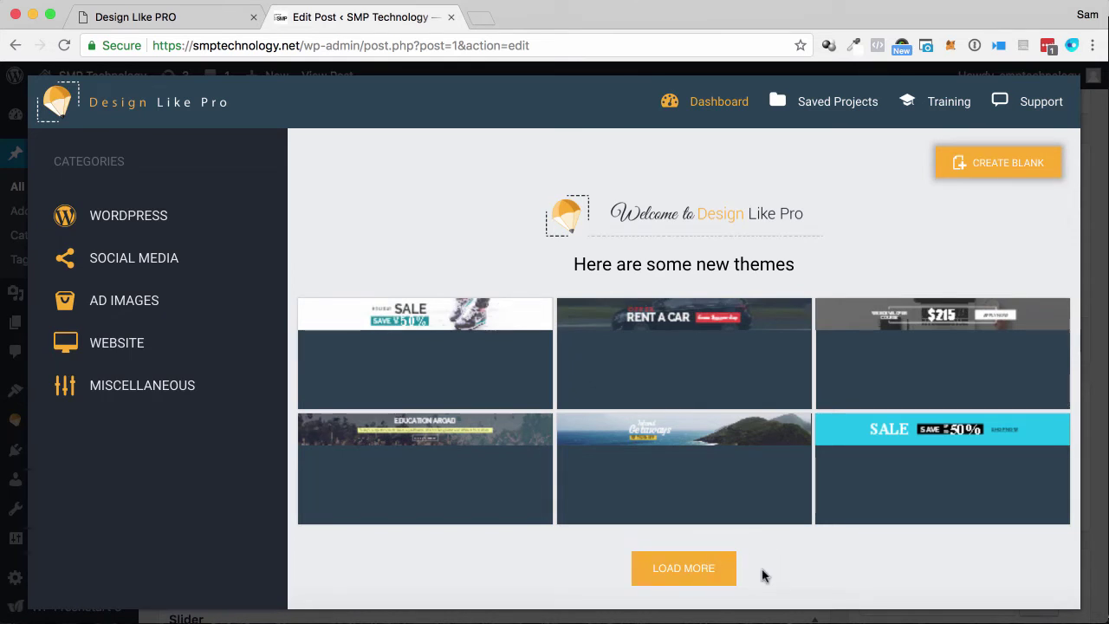
click(704, 578)
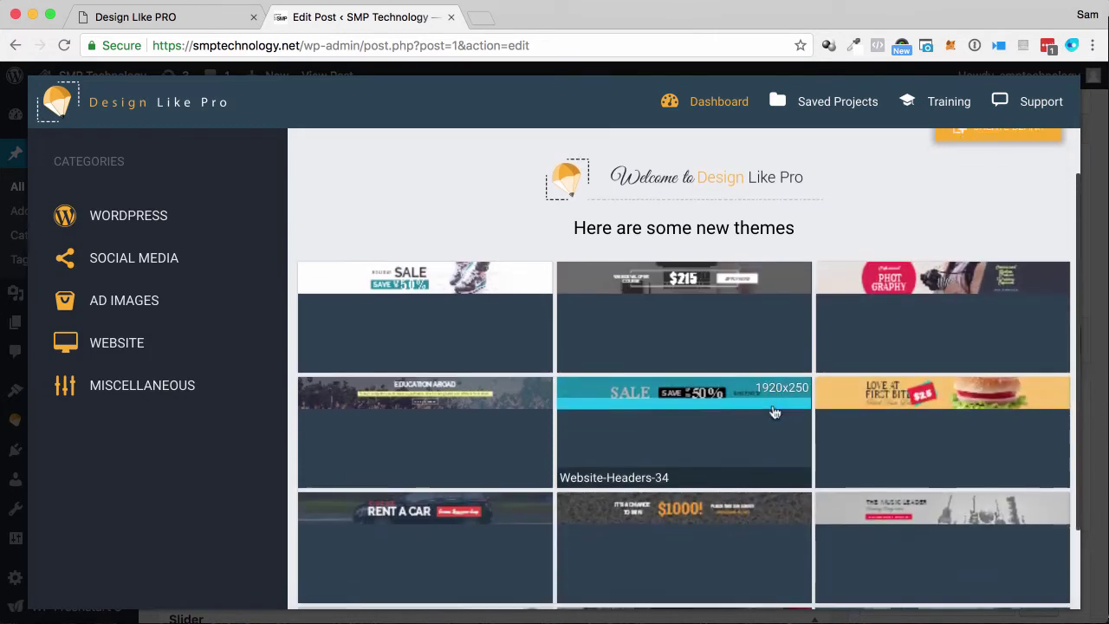
scroll(774, 410, down, 1)
scroll(863, 415, down, 2)
scroll(910, 434, down, 2)
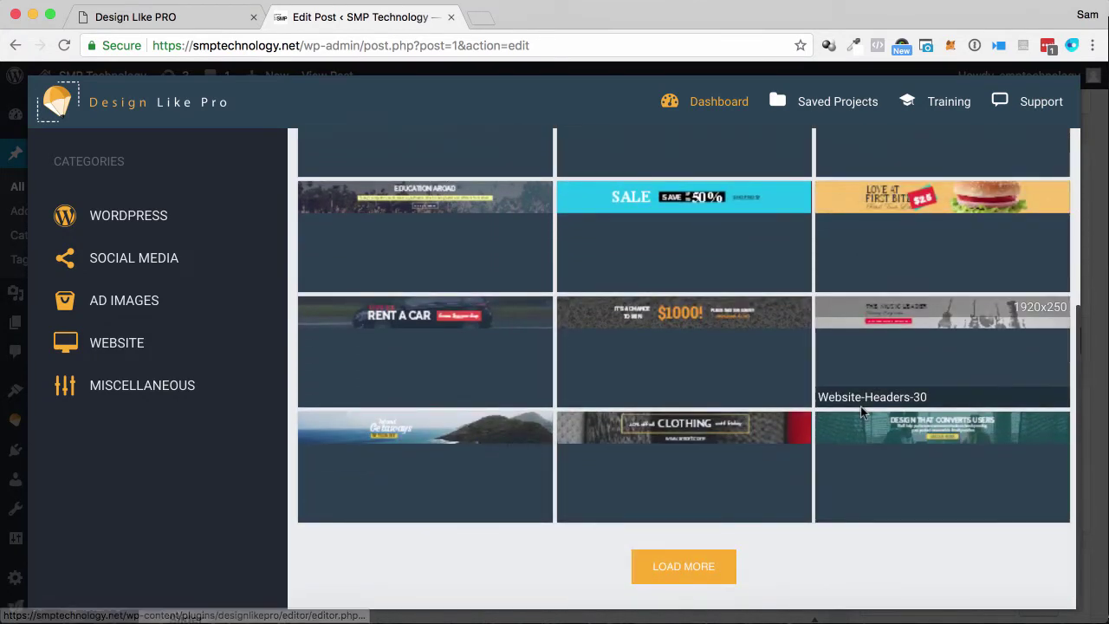
Show the Miscellaneous > Info Graphic templates like Birds, Most Requested and Infographic Title
click(124, 349)
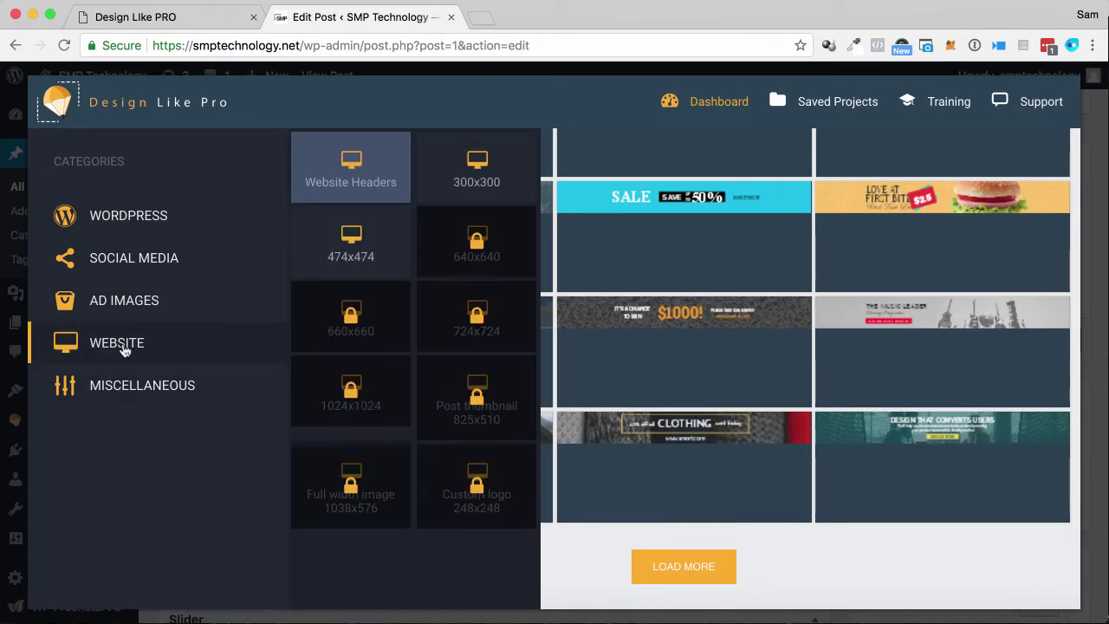
click(119, 378)
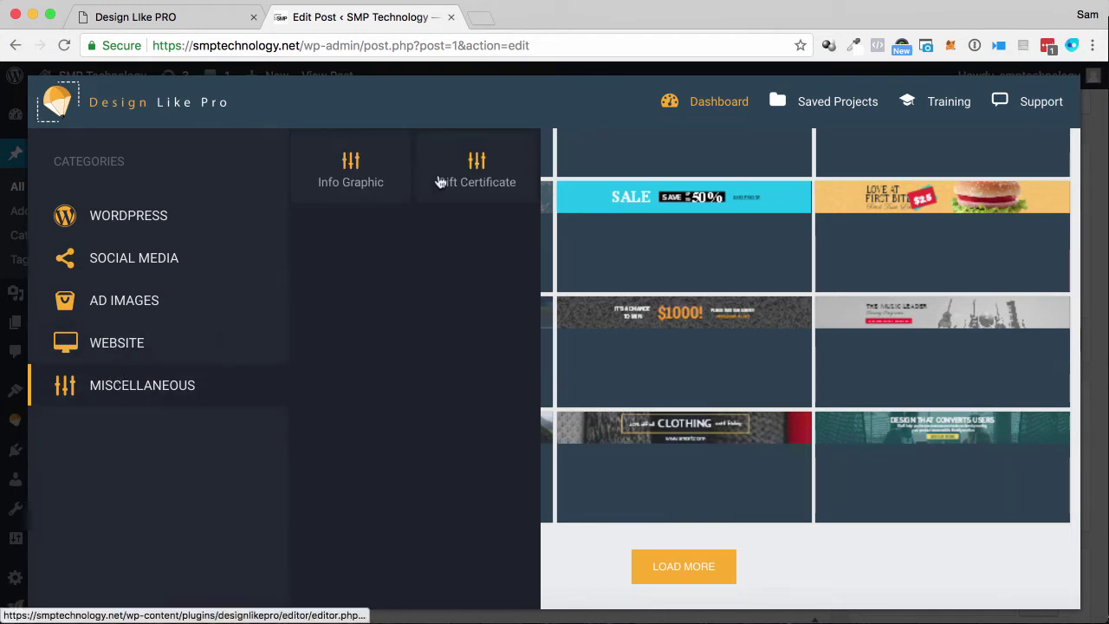
click(353, 183)
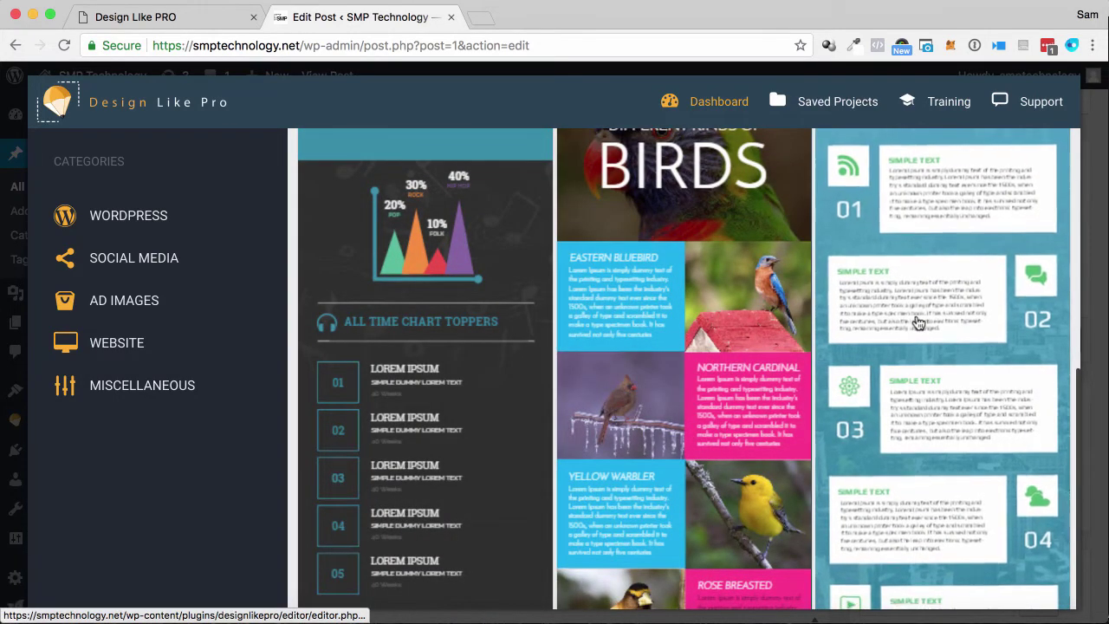
scroll(842, 323, up, 5)
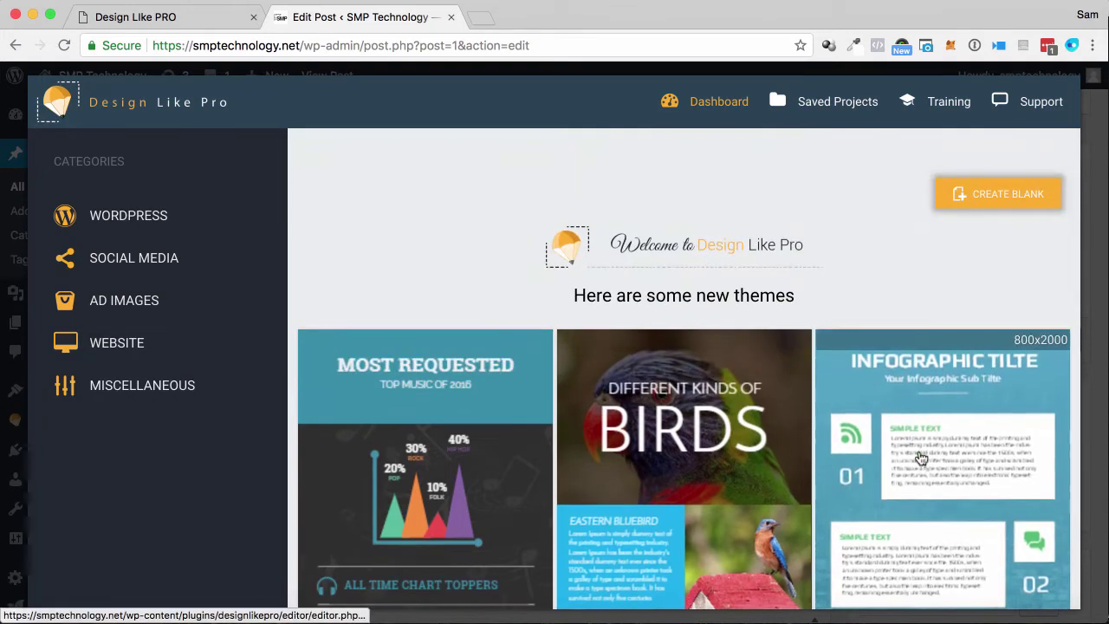
scroll(914, 463, down, 5)
scroll(849, 463, down, 5)
Scroll back up through the infographics and expand the Social Media design types
scroll(876, 368, down, 3)
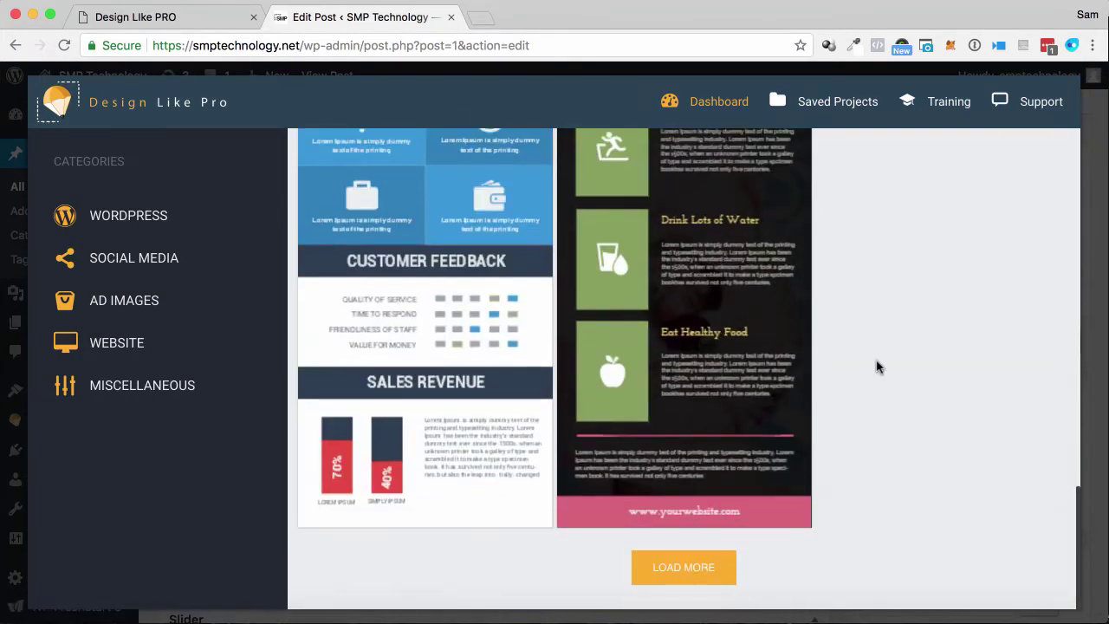
scroll(877, 368, up, 5)
scroll(875, 374, up, 5)
scroll(875, 374, up, 3)
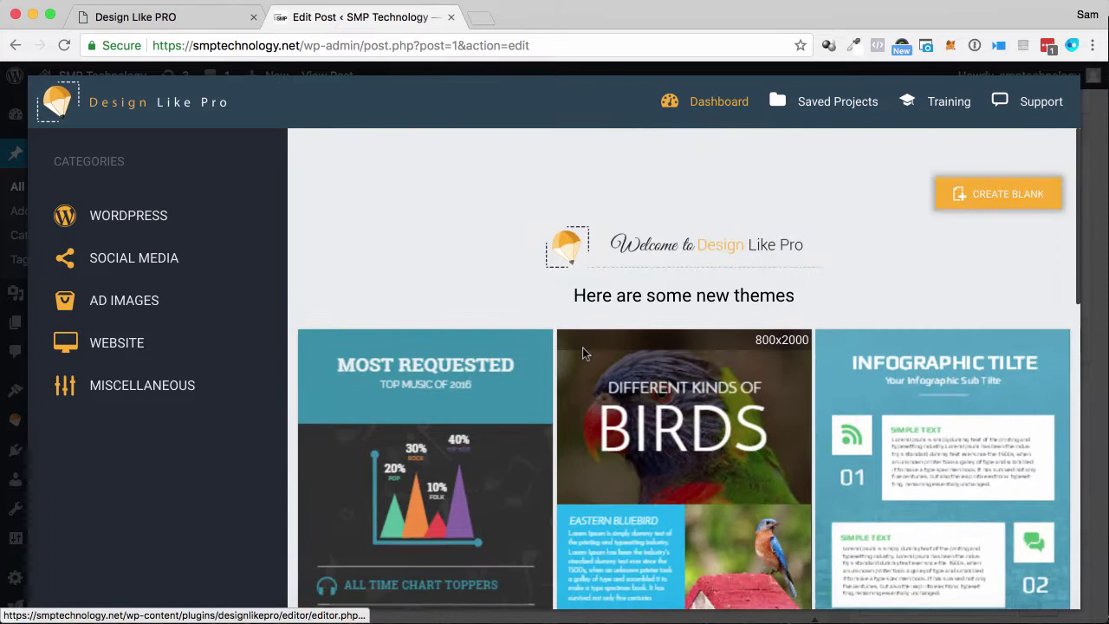
click(145, 257)
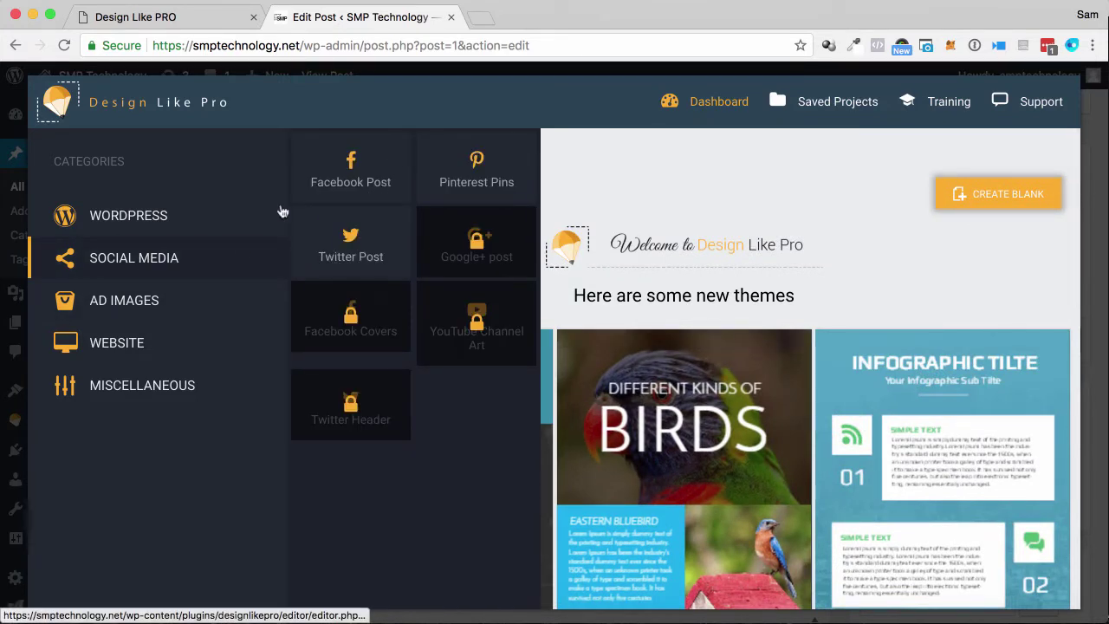
Bring back the Facebook Post templates and scroll to the We Are Hiring design
click(148, 217)
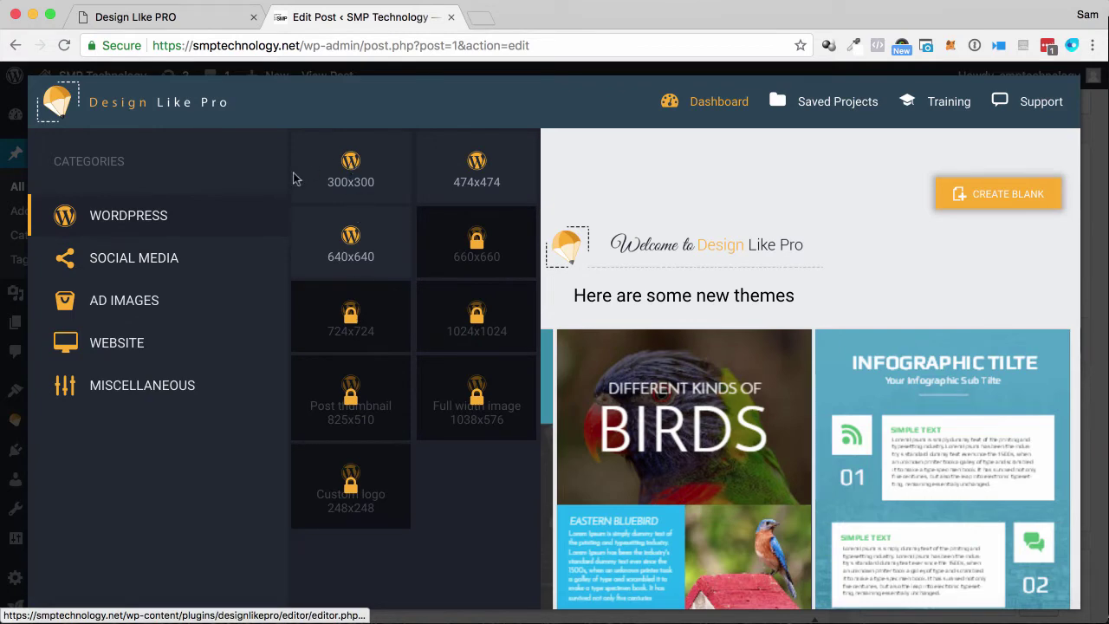
click(173, 257)
click(349, 168)
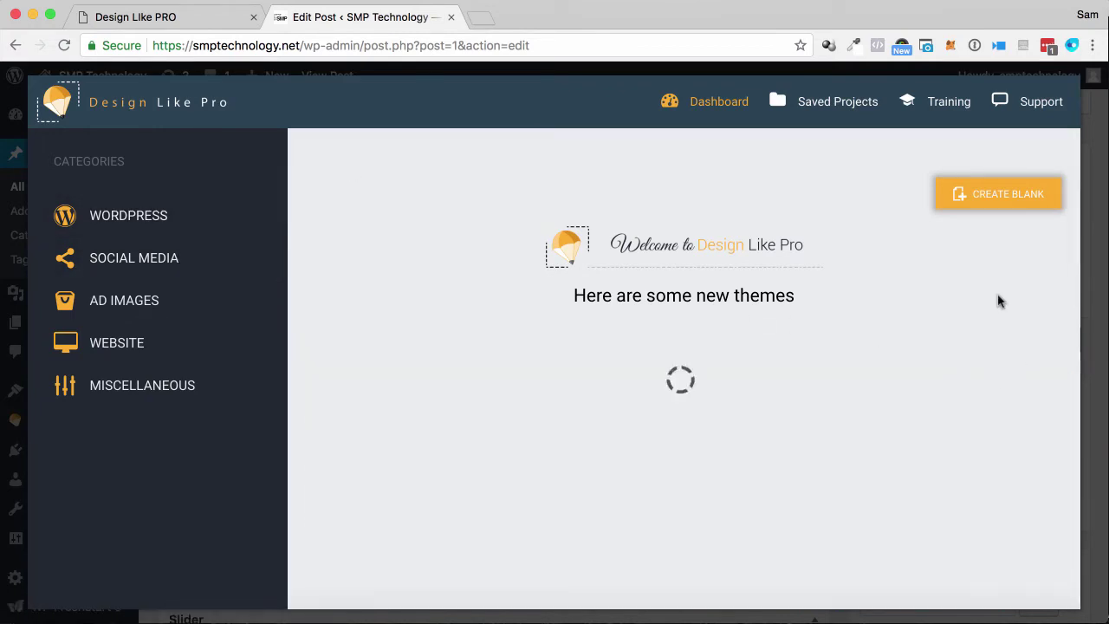
scroll(998, 301, down, 5)
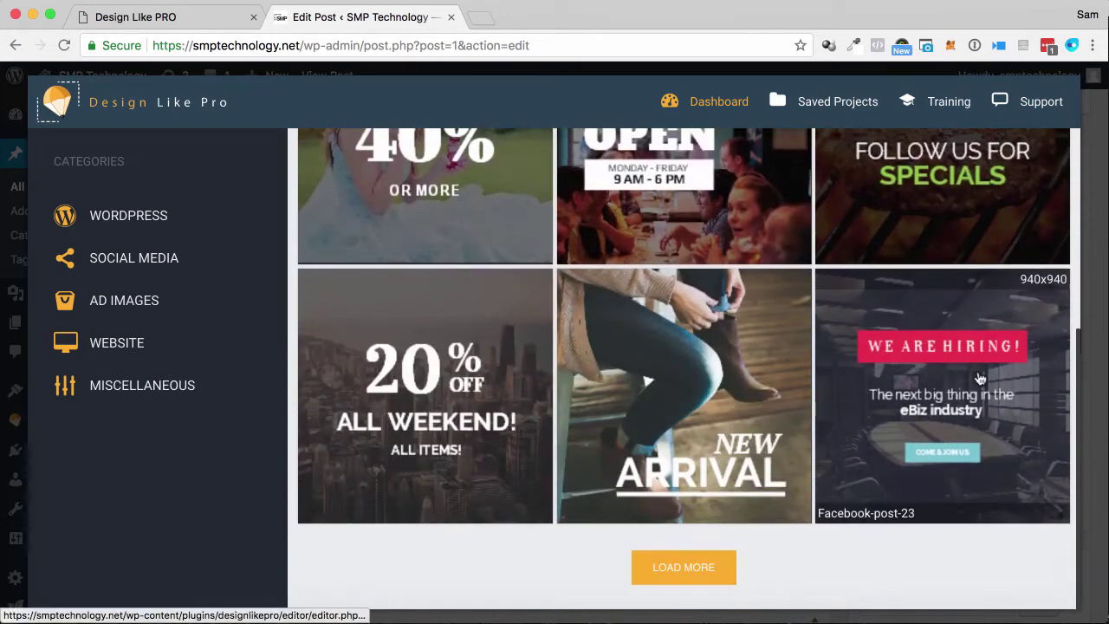
Start a project named 'Demo' from the We Are Hiring template
click(980, 379)
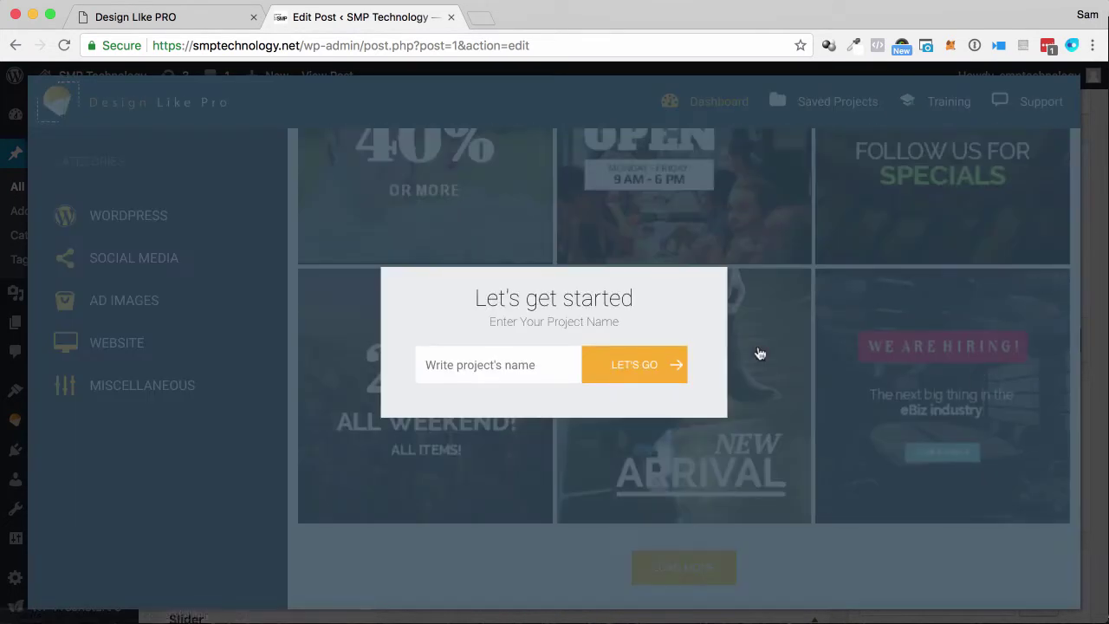
click(495, 360)
text(Demo)
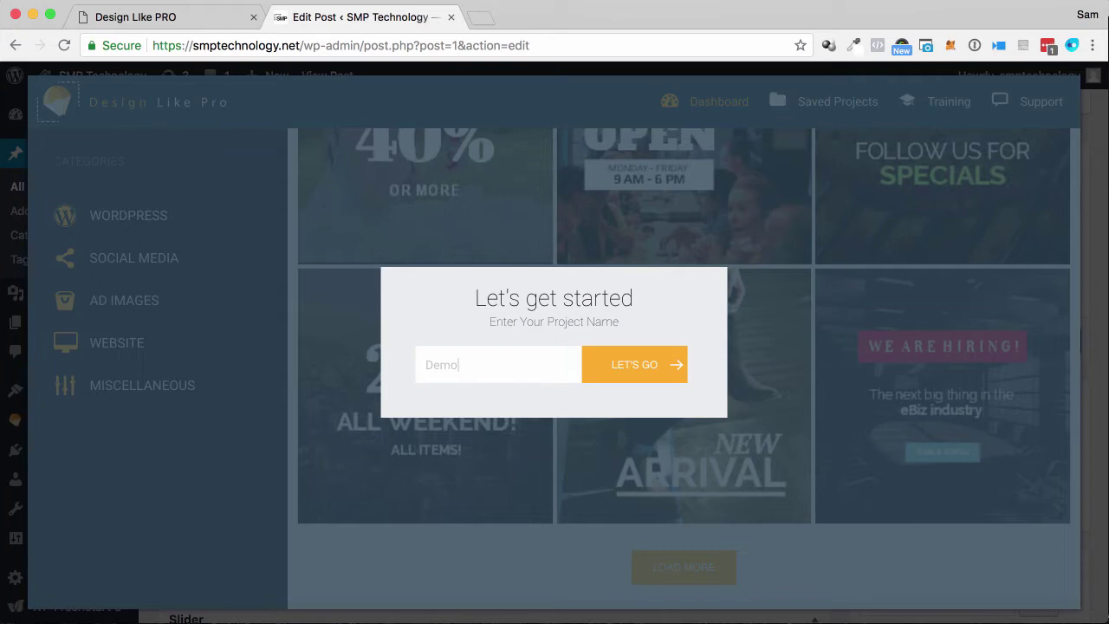
click(646, 369)
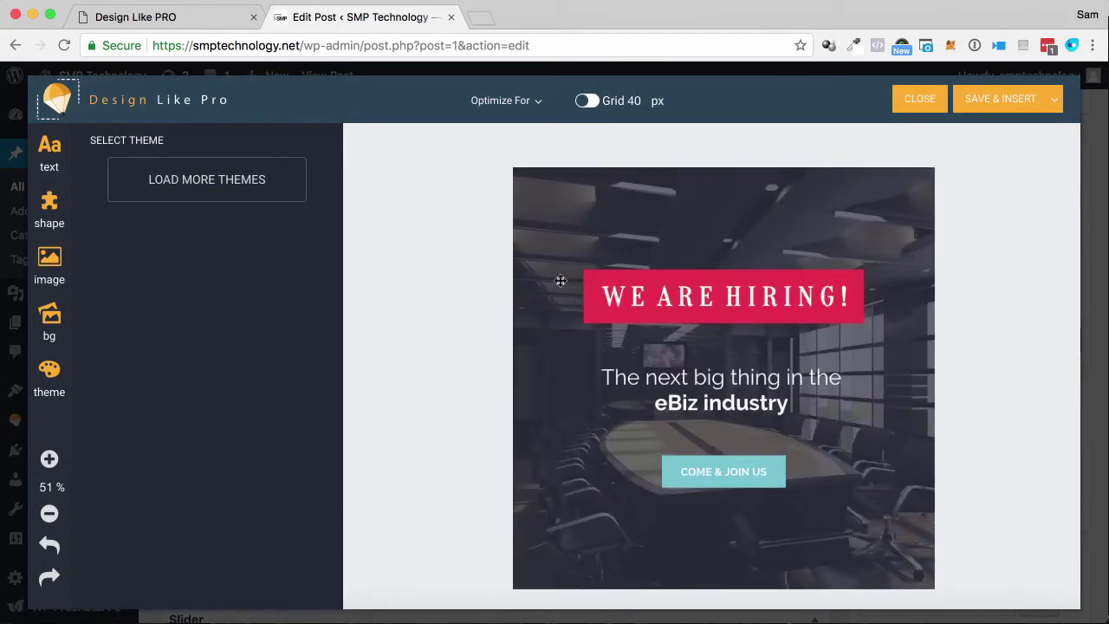
Replace the WE ARE HIRING! headline text with 'DEMO TEXT'
click(562, 234)
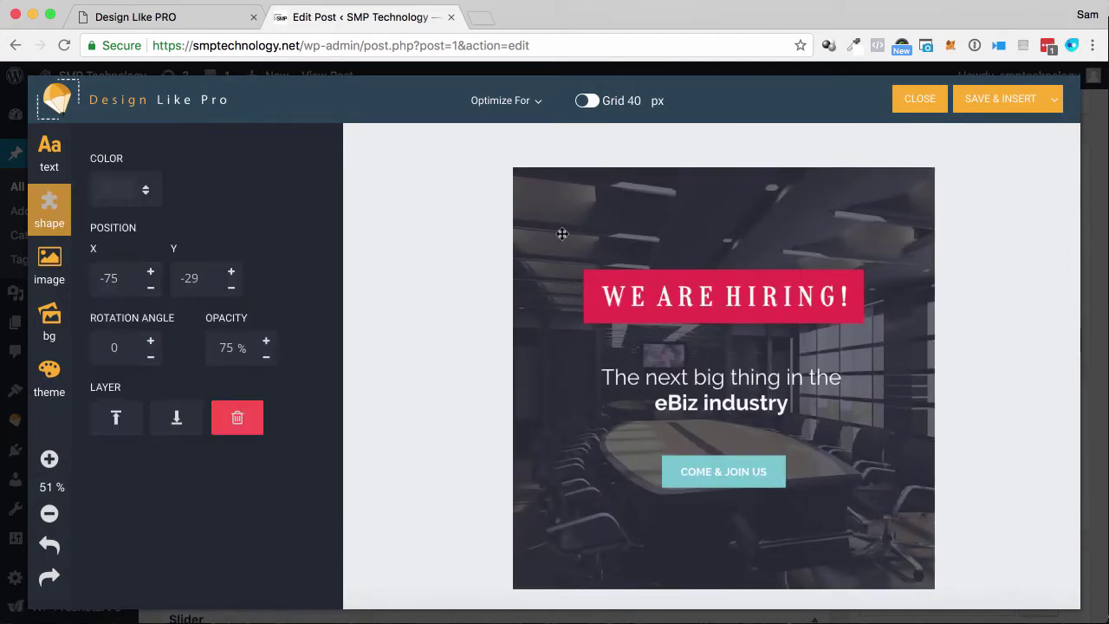
click(657, 283)
drag(667, 294, 672, 299)
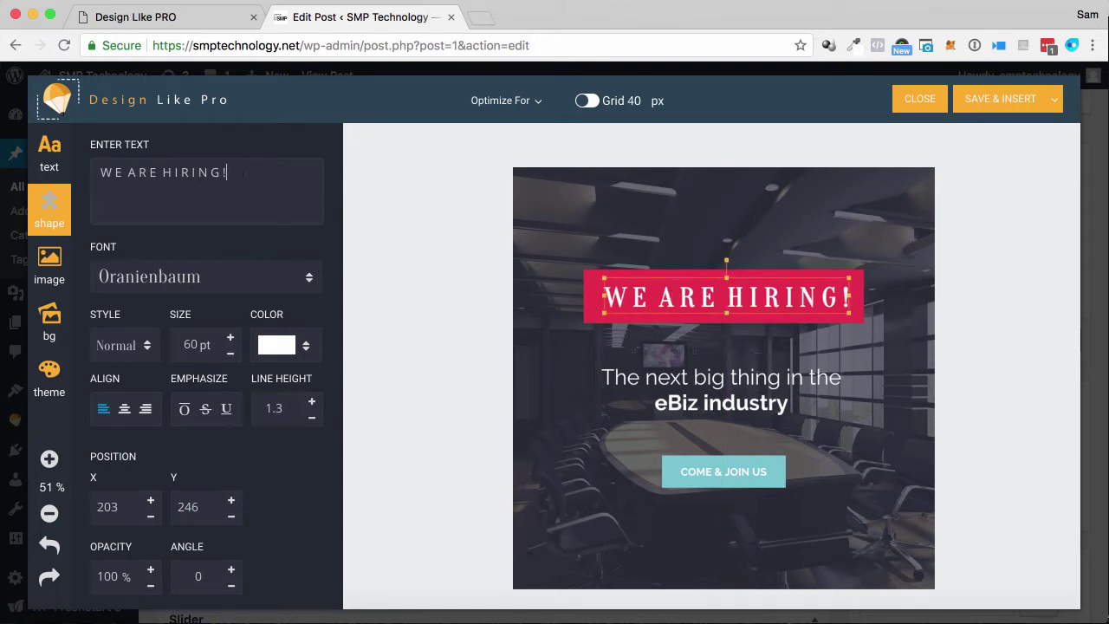
drag(244, 174, 95, 172)
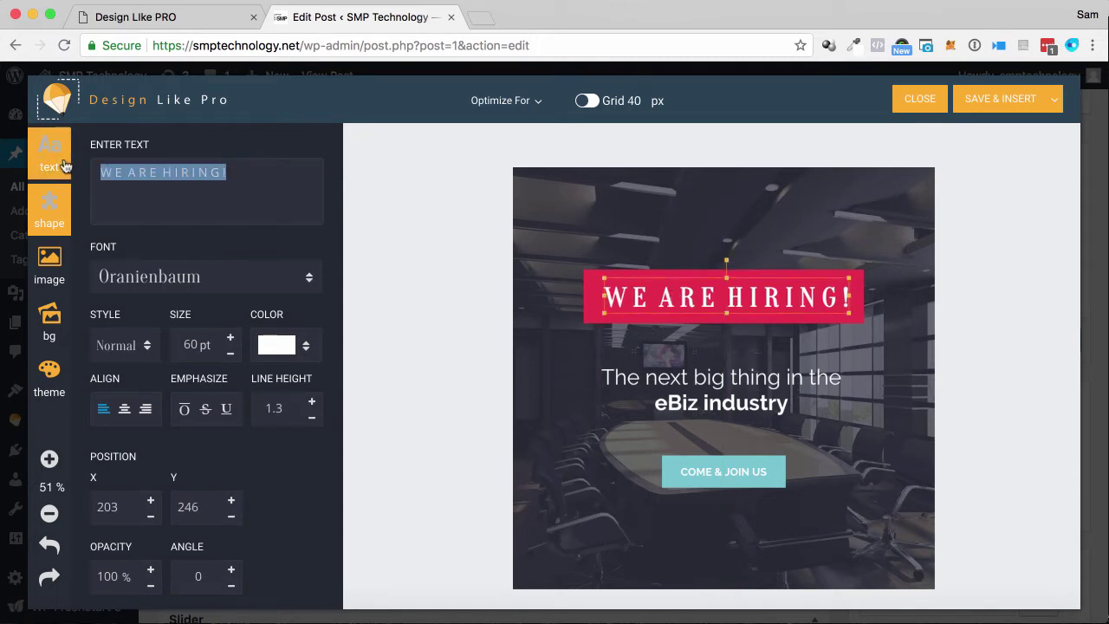
text(DEMO TES)
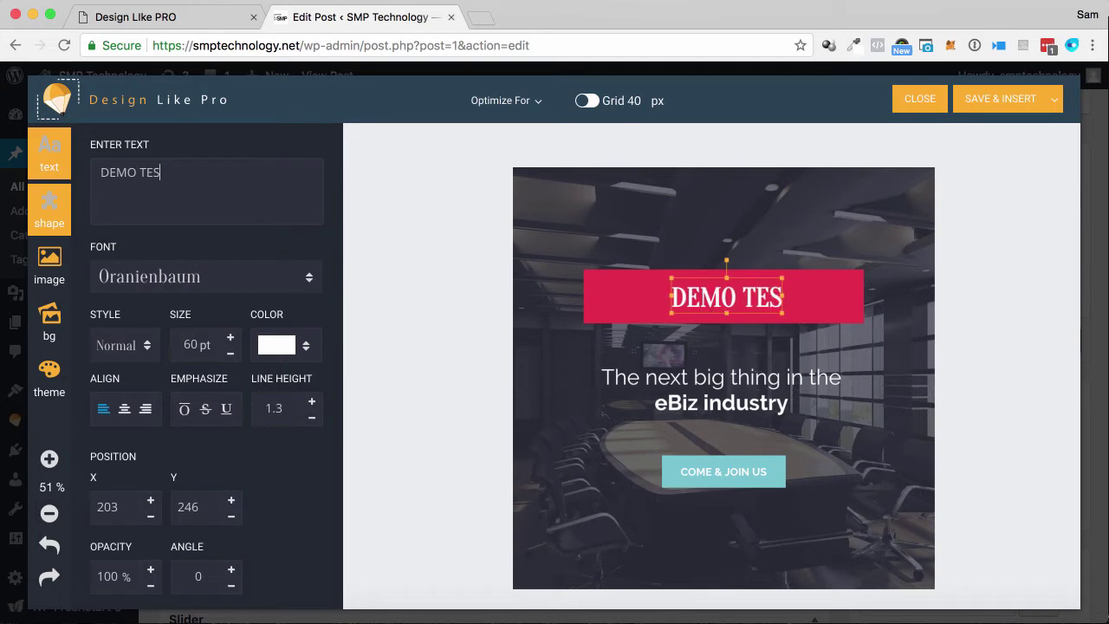
key(BackSpace)
text(XT)
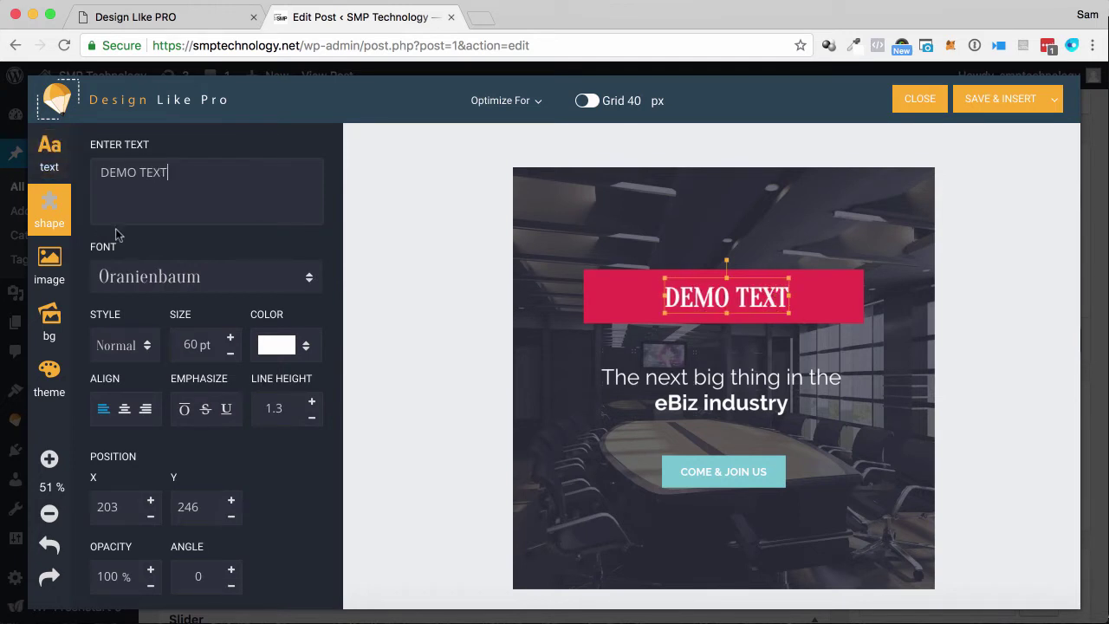
Set the headline font to Helvetica after briefly trying Architects Daughter
click(149, 278)
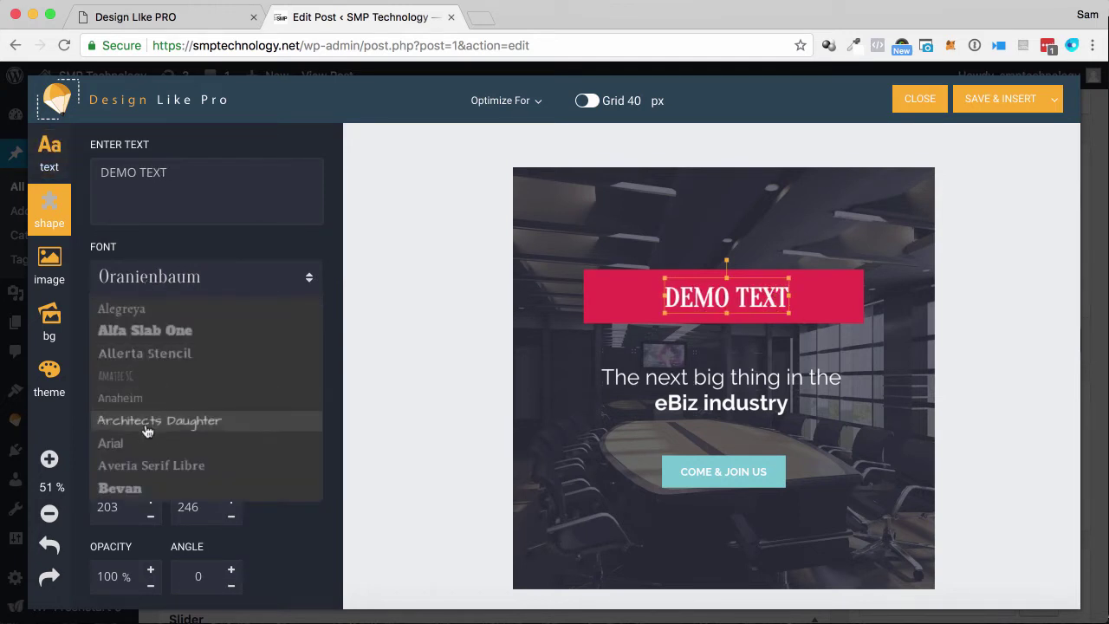
click(149, 425)
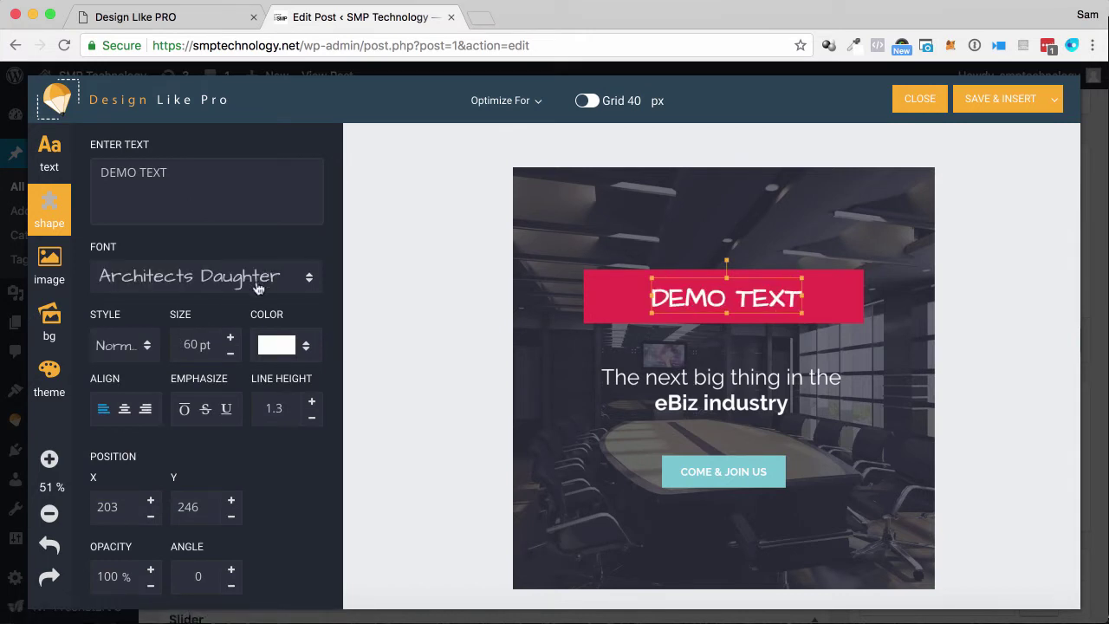
click(259, 279)
scroll(230, 399, down, 5)
scroll(228, 416, down, 5)
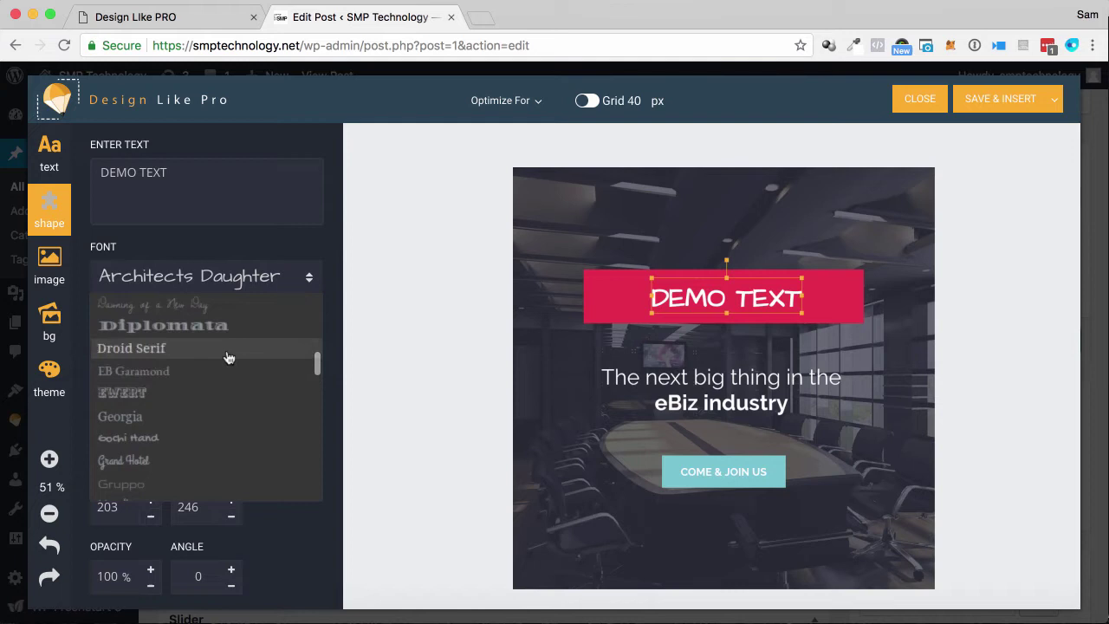
scroll(226, 357, down, 3)
scroll(217, 372, down, 2)
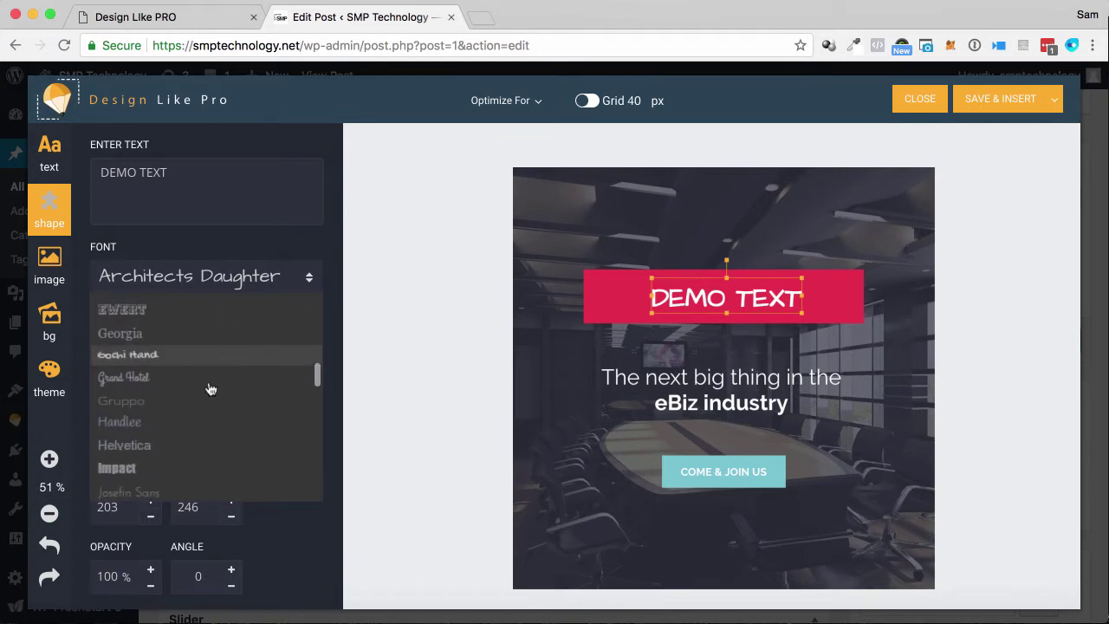
click(179, 446)
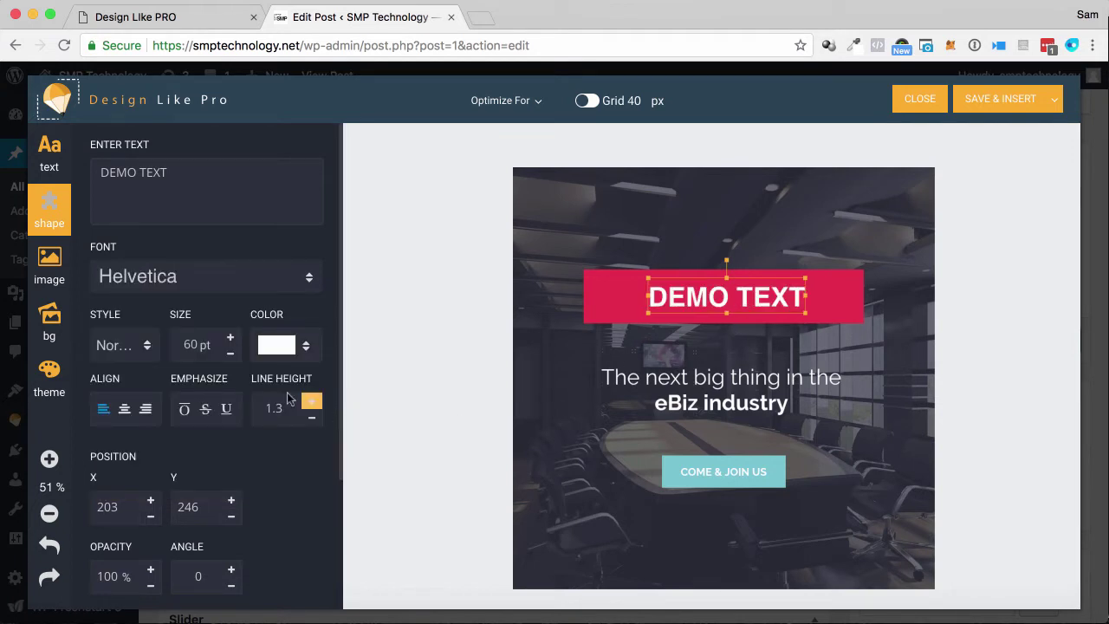
Enlarge the headline to 63 pt, keeping its white colour
click(231, 339)
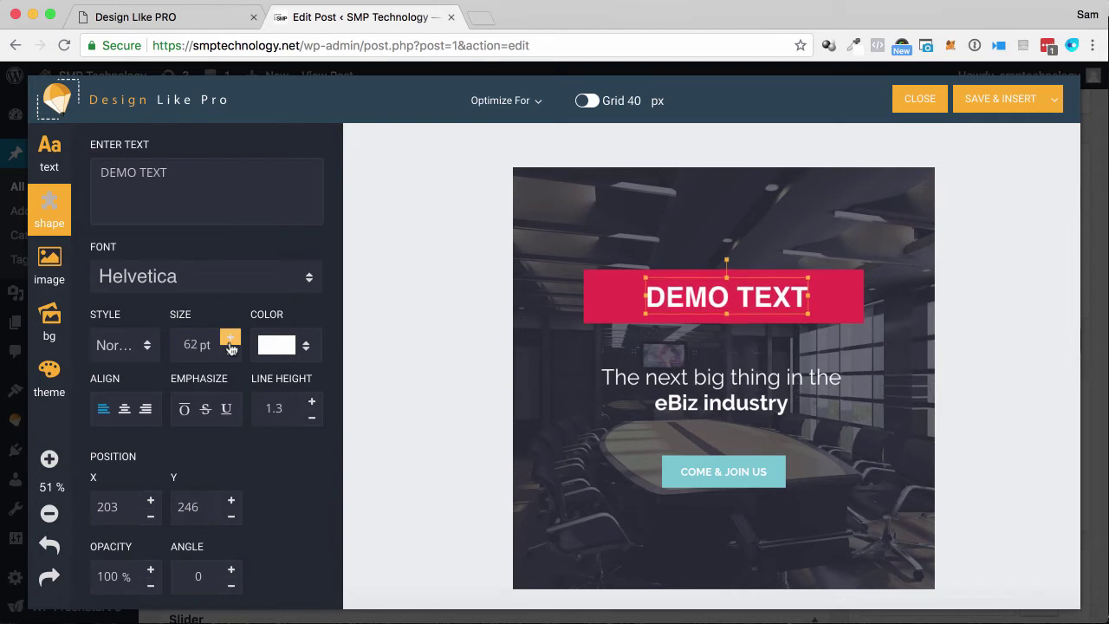
click(231, 339)
click(305, 350)
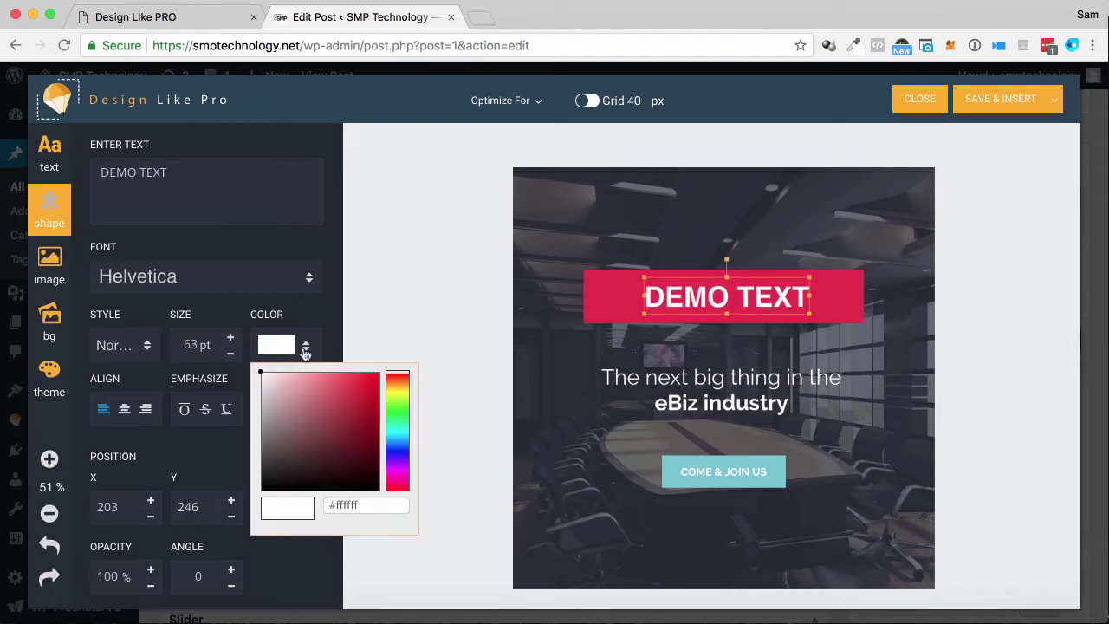
click(300, 341)
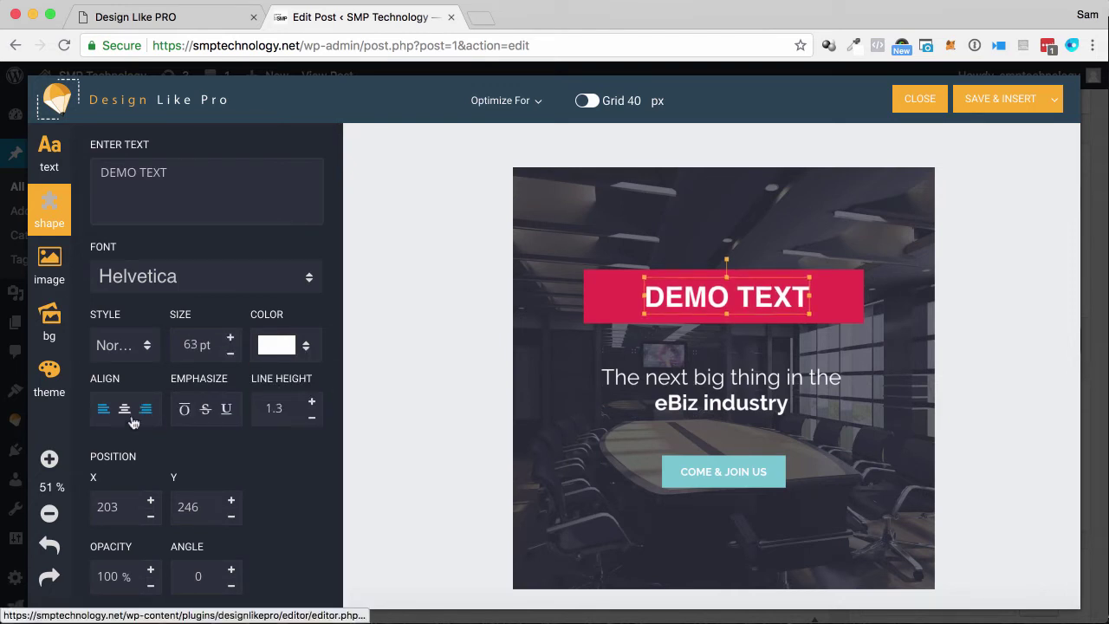
scroll(150, 485, down, 2)
scroll(150, 485, down, 3)
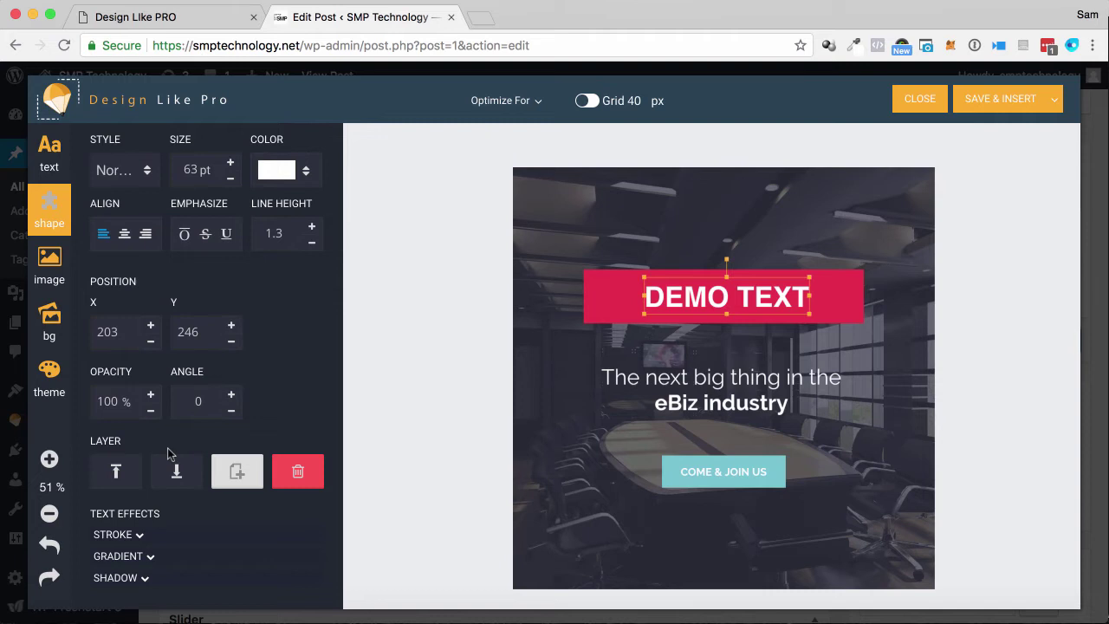
click(62, 285)
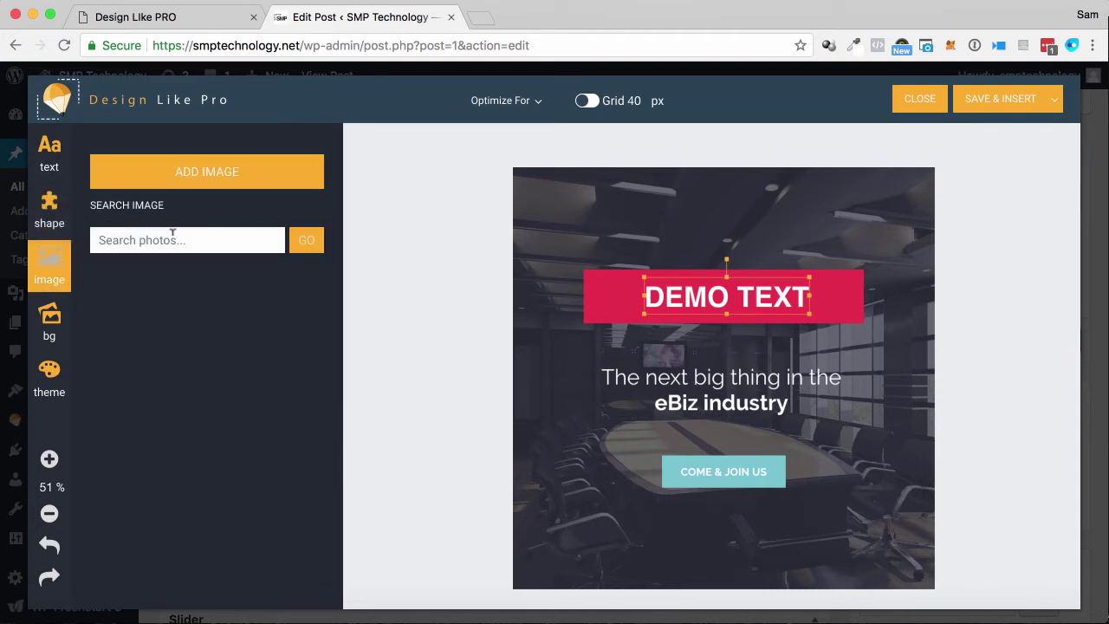
Insert the photo of two men at a laptop from the Media Library
click(192, 177)
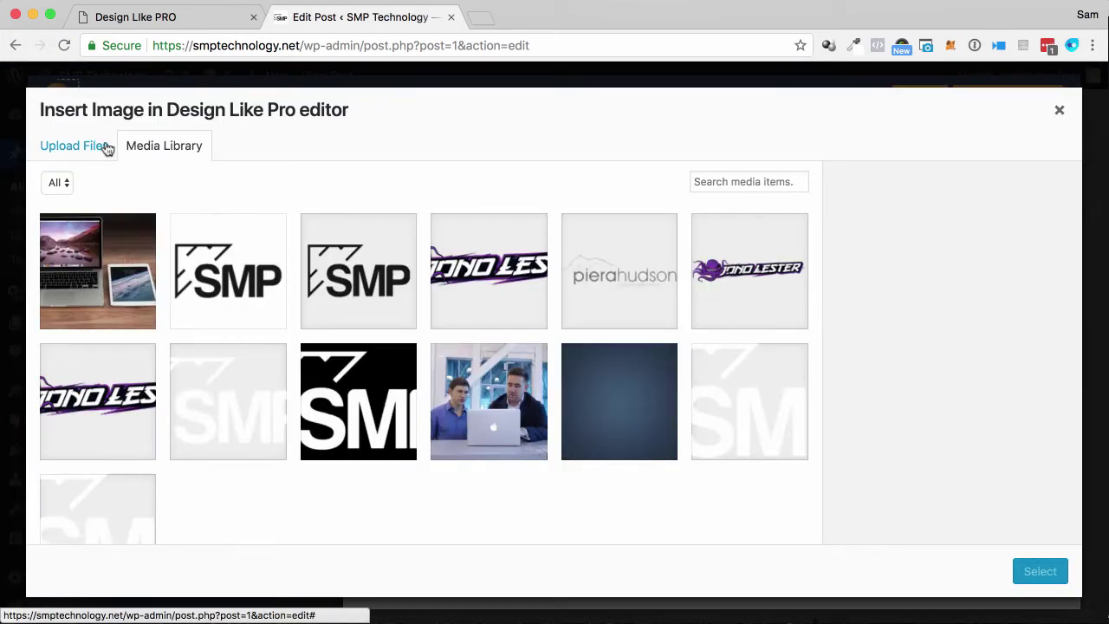
click(472, 409)
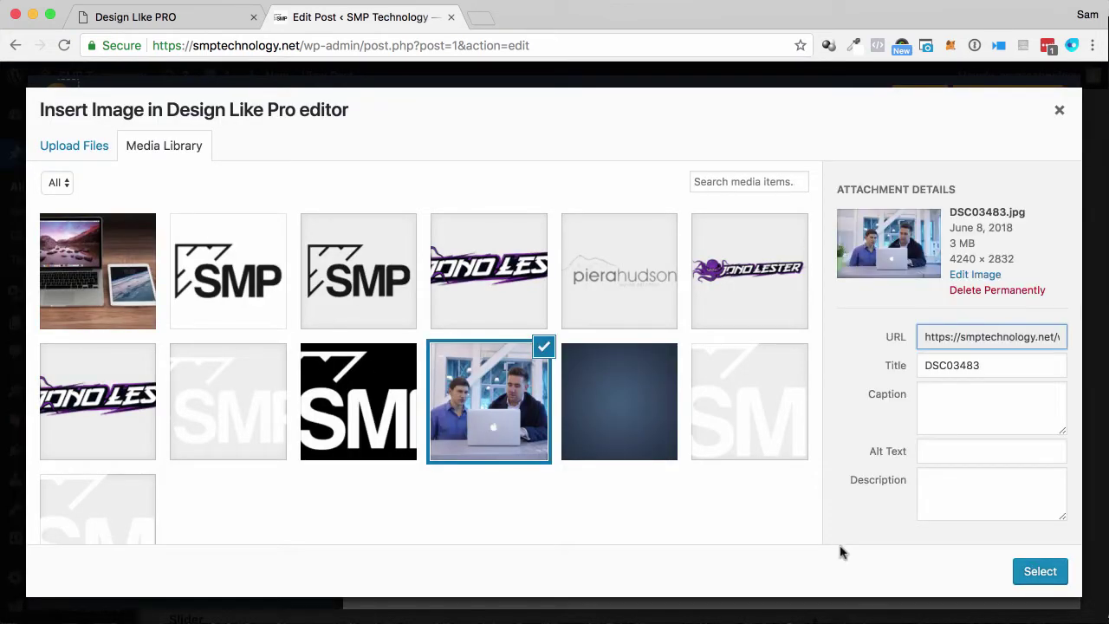
click(1031, 584)
Shrink the photo and place it at the top, above the red banner
click(682, 327)
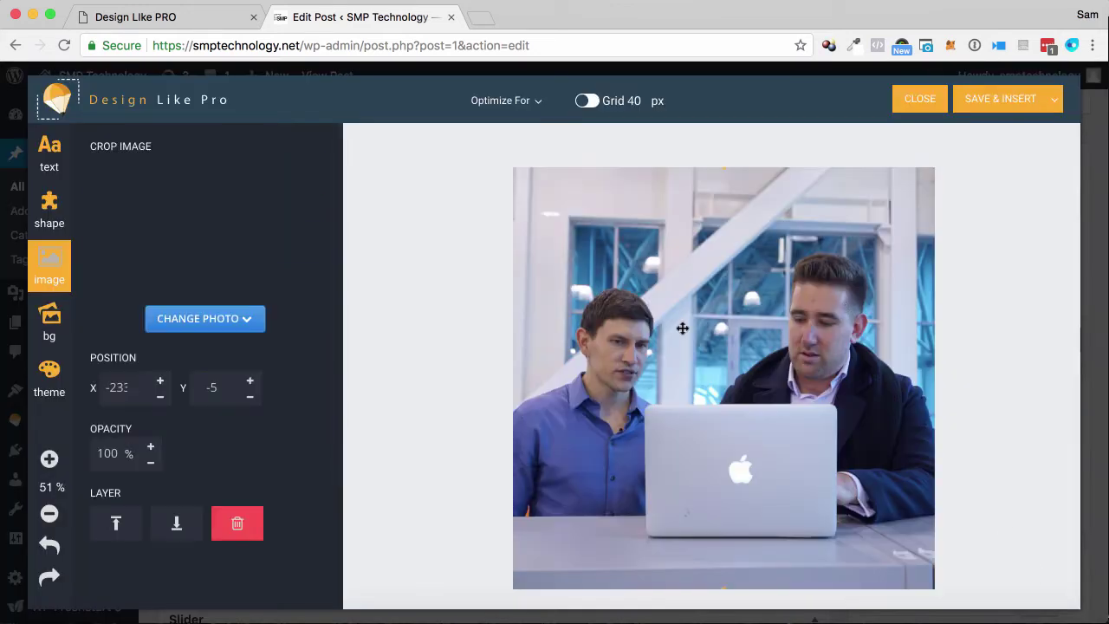
drag(541, 196, 846, 389)
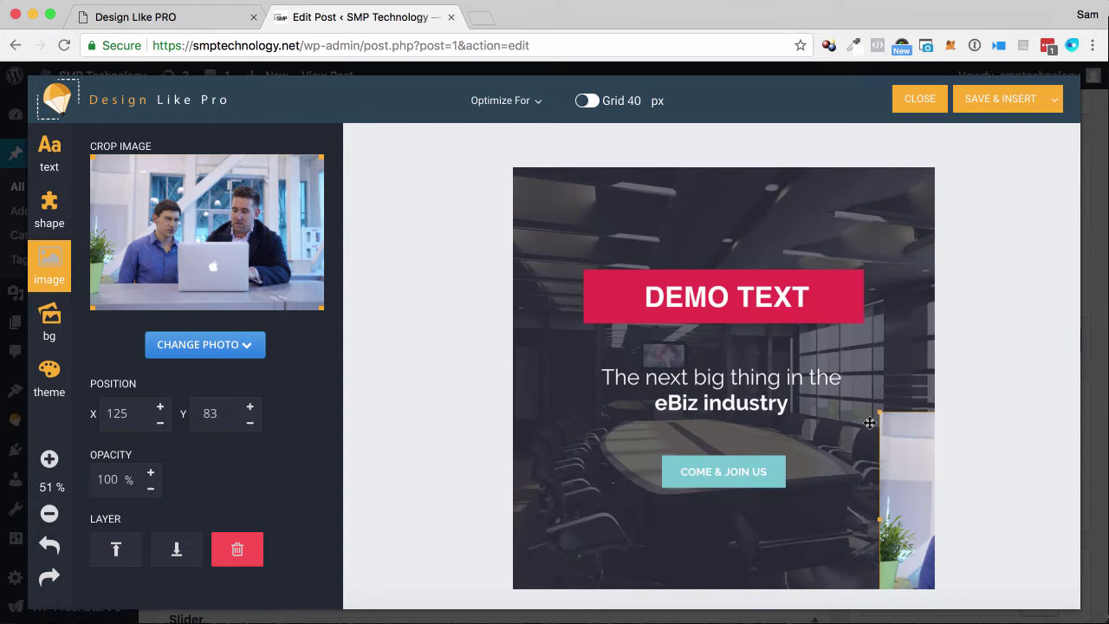
drag(883, 469, 626, 422)
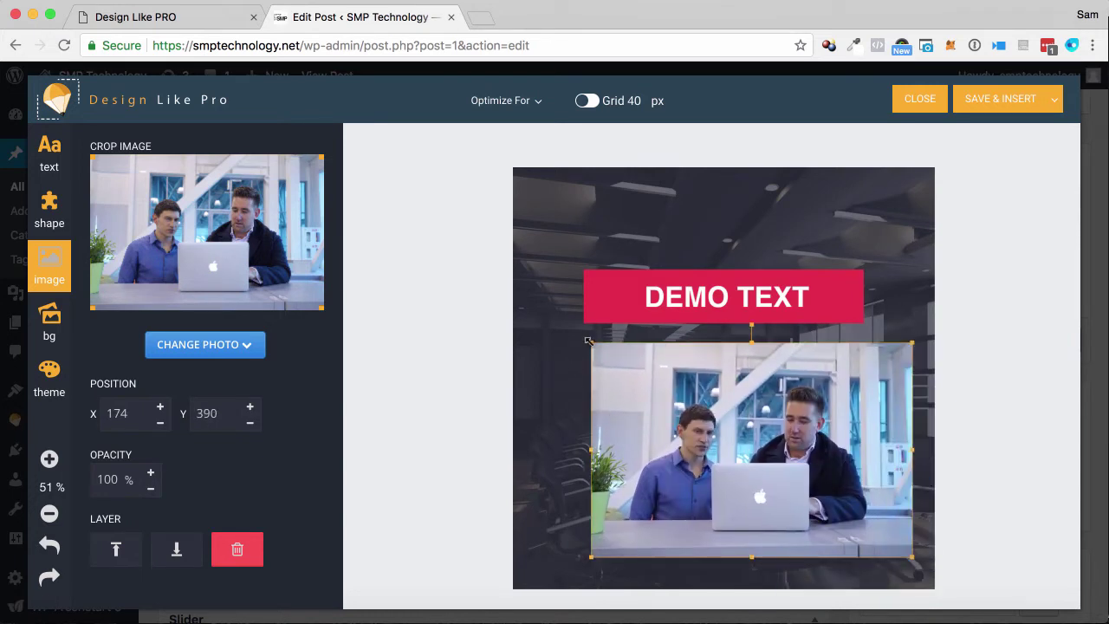
drag(590, 341, 733, 433)
mouse_move(779, 477)
mouse_down()
mouse_move(662, 464)
mouse_move(674, 172)
mouse_move(675, 271)
mouse_up()
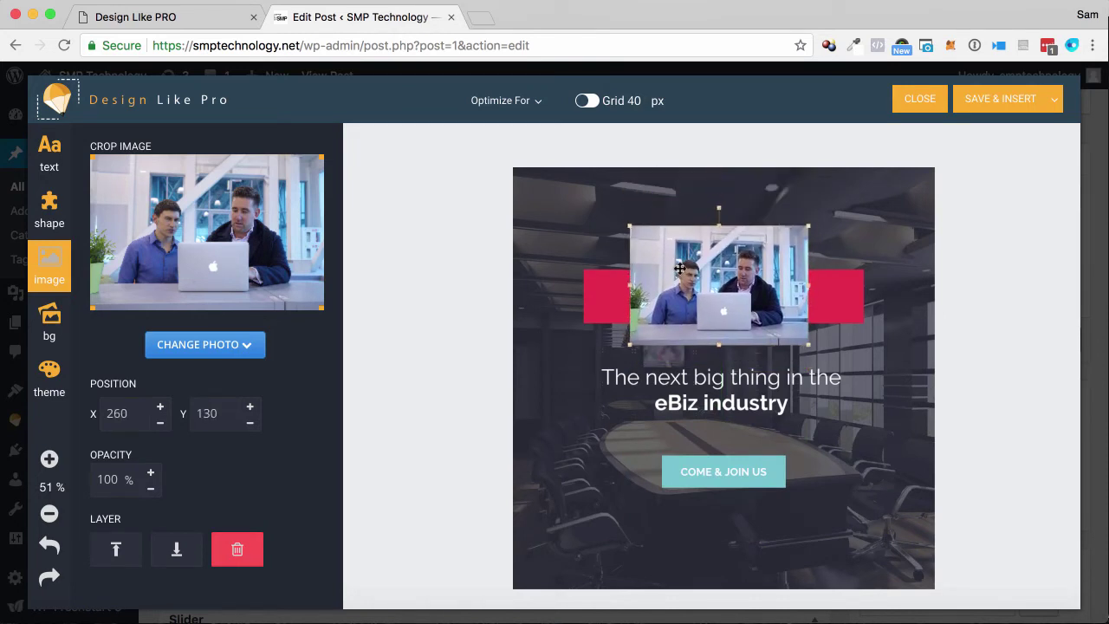
drag(680, 269, 681, 209)
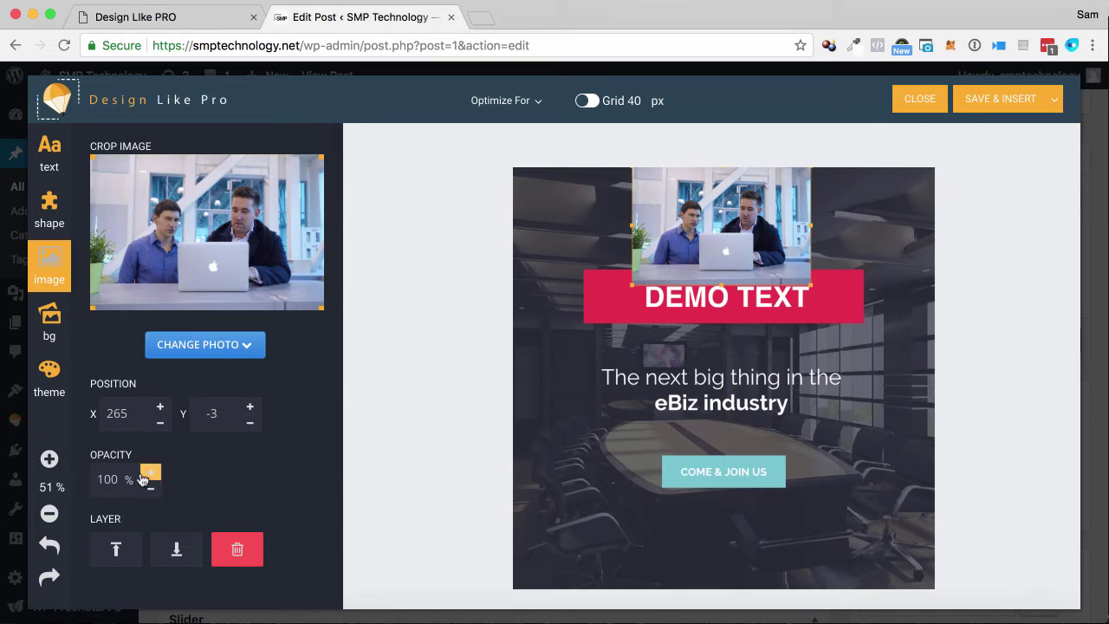
Lower the team photo's opacity so it appears translucent
click(151, 492)
click(151, 492)
double_click(110, 479)
text(50)
key(Return)
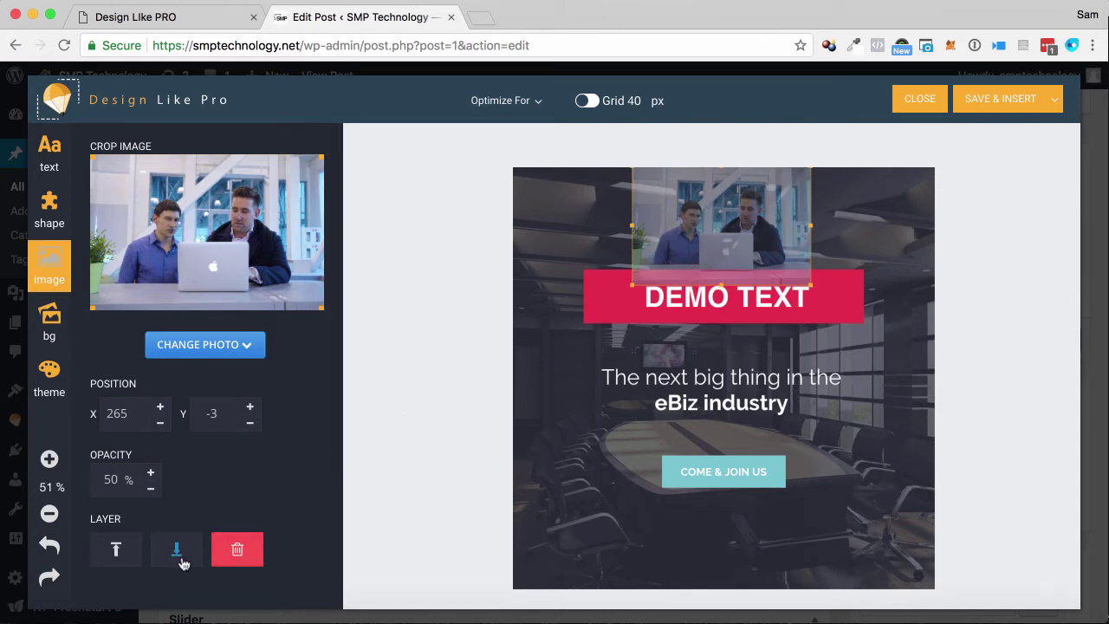
Send the photo down layers behind the red DEMO TEXT box
click(180, 560)
click(180, 559)
click(180, 559)
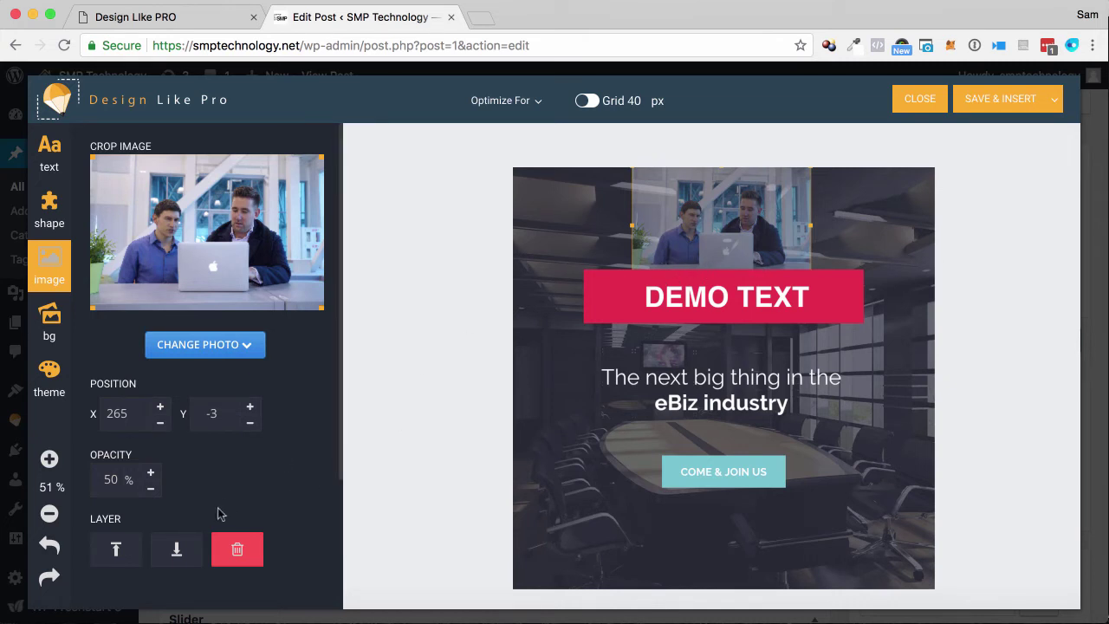
Undo two changes, redo one, and bring up the background choices
click(58, 548)
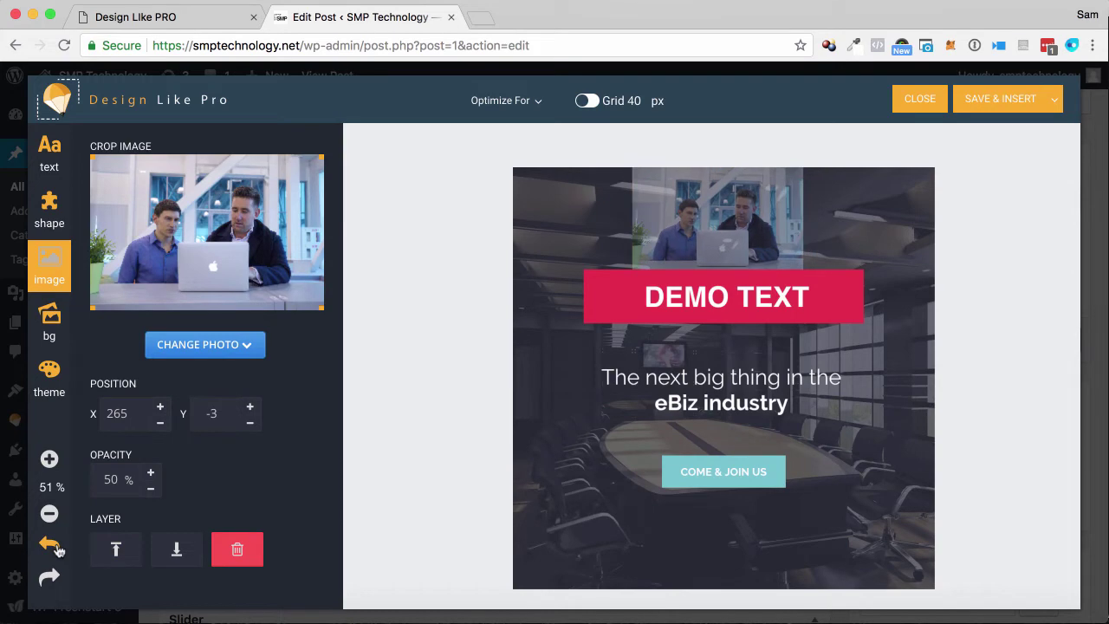
click(57, 548)
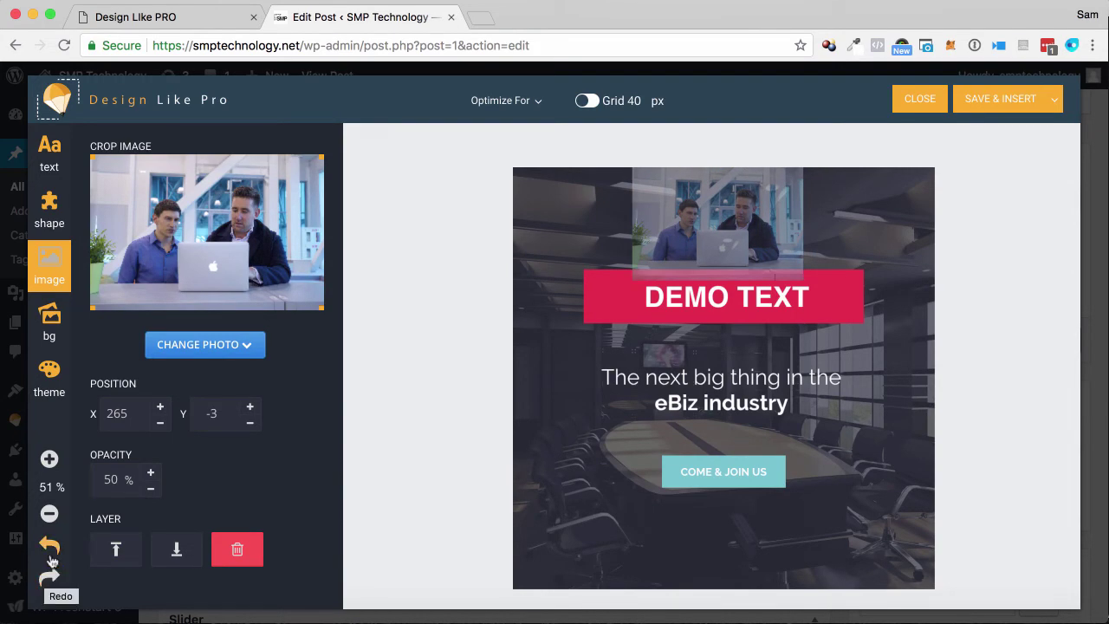
click(48, 577)
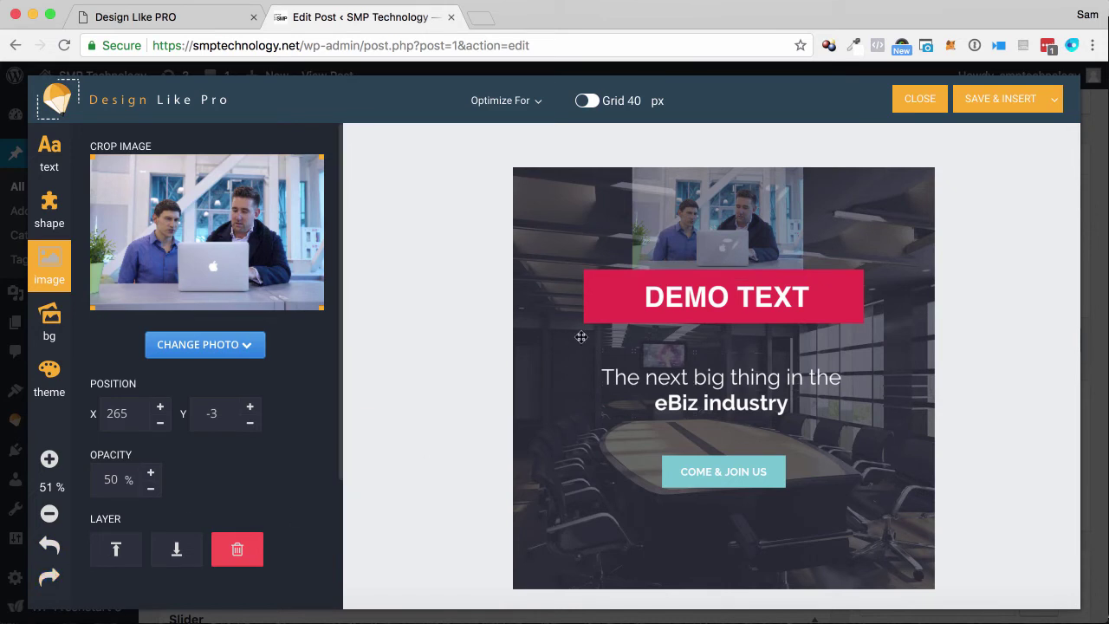
click(546, 363)
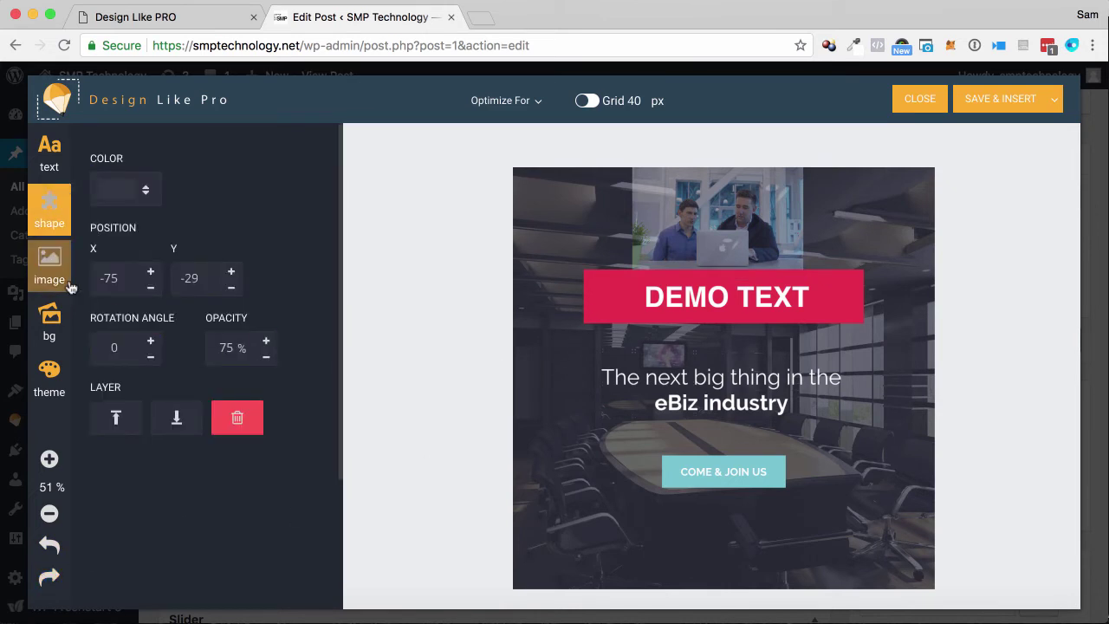
click(50, 322)
Add the $999 badge from Badges, move it upper right, tilted 26 degrees
click(117, 364)
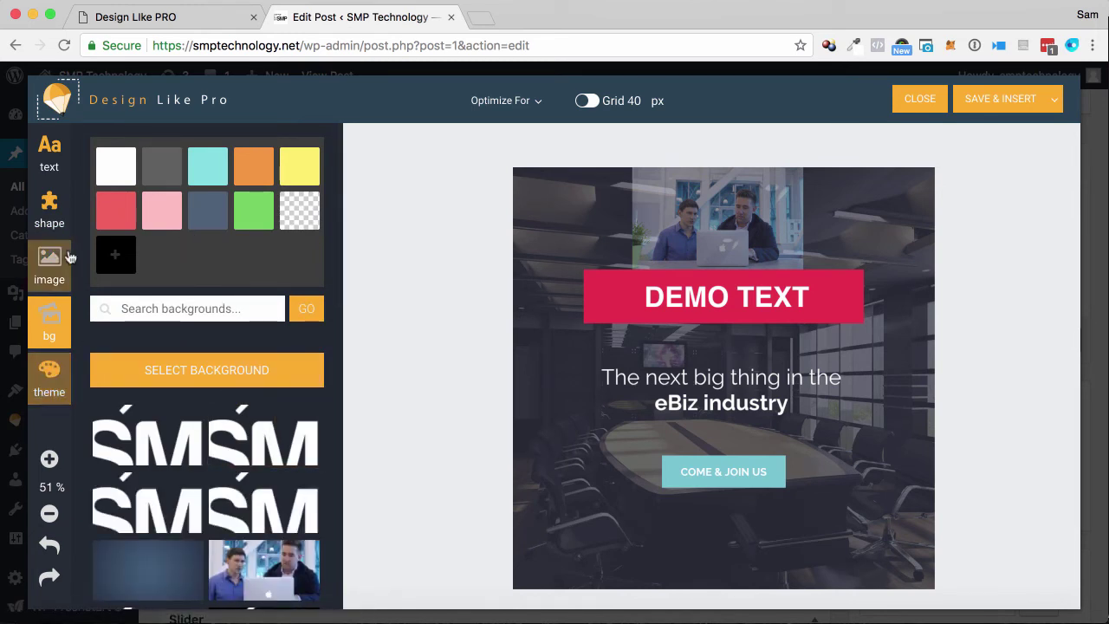
click(53, 217)
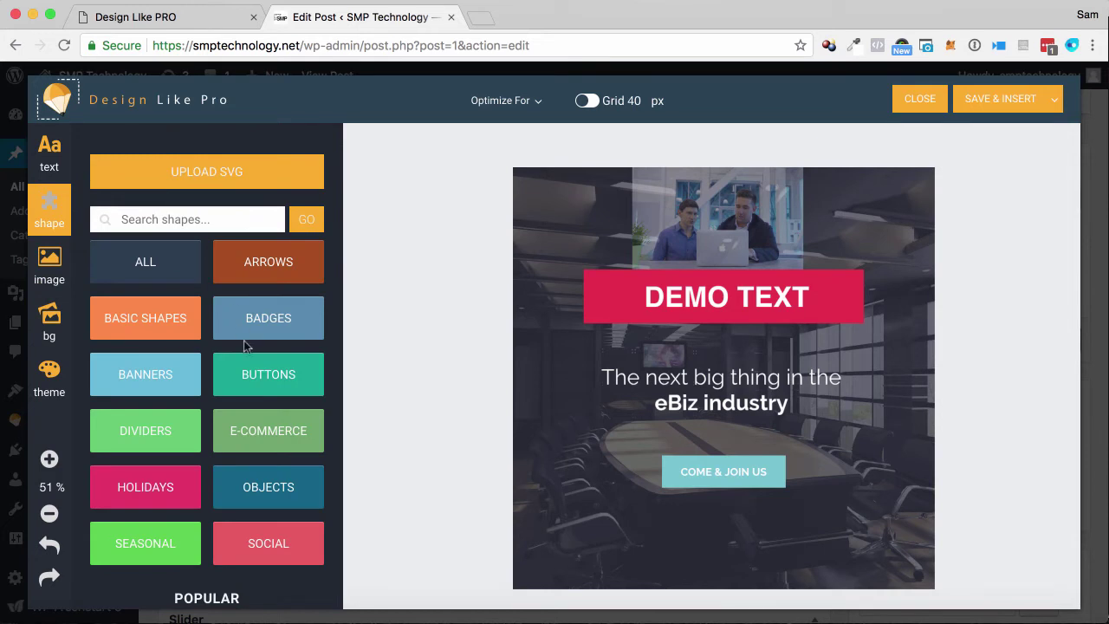
click(266, 319)
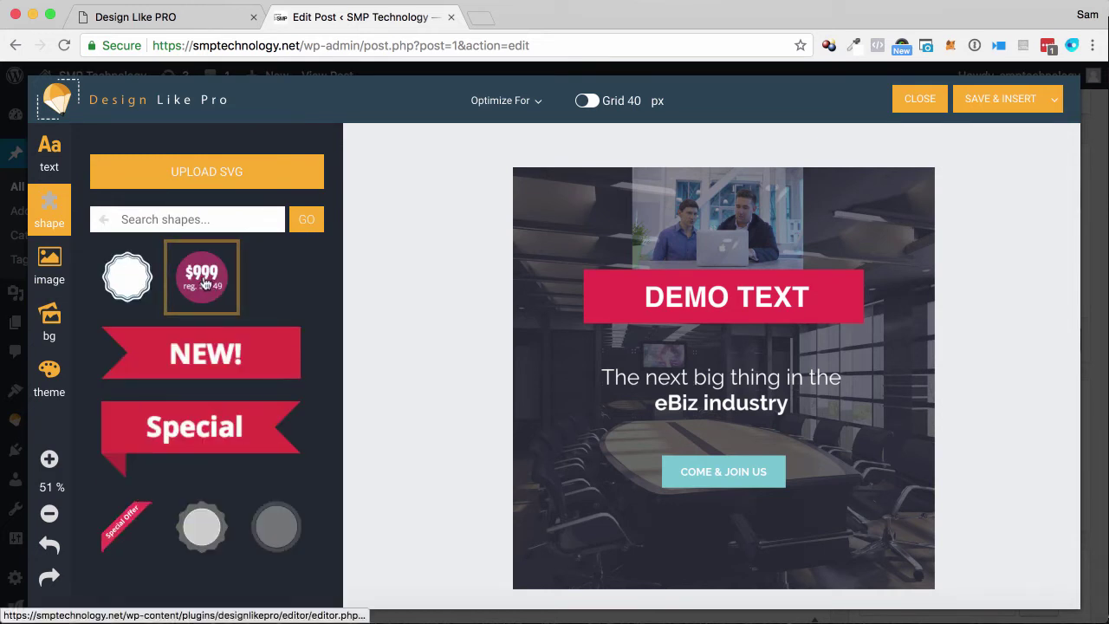
click(221, 302)
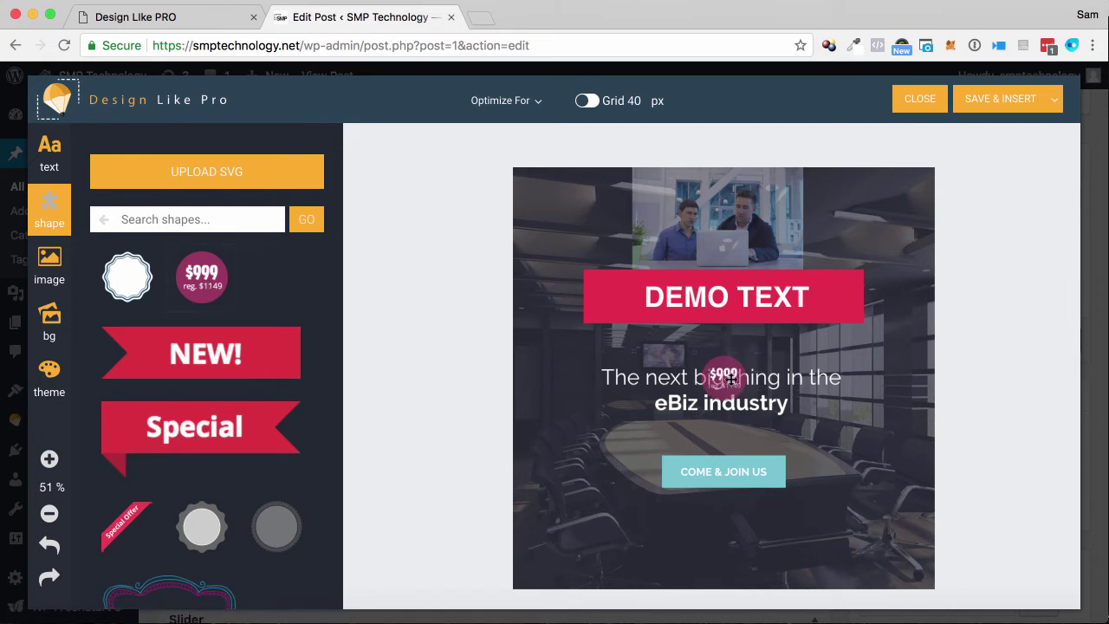
drag(741, 380, 886, 246)
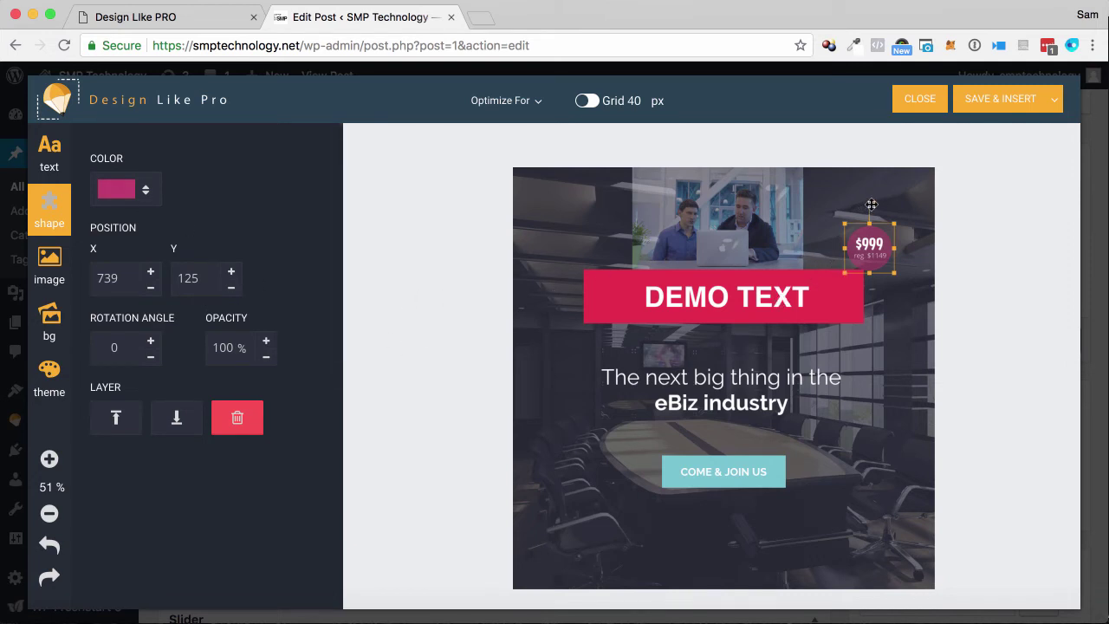
mouse_move(868, 204)
mouse_down()
mouse_move(906, 227)
mouse_move(885, 199)
mouse_up()
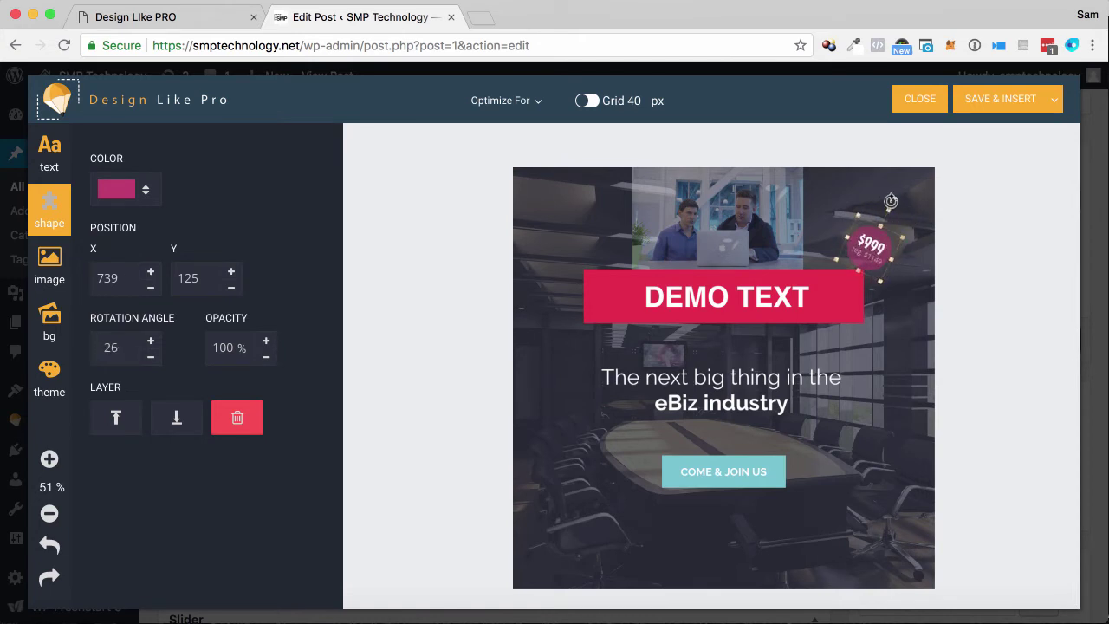
Browse the shape categories, including Social, and open Basic Shapes
click(37, 223)
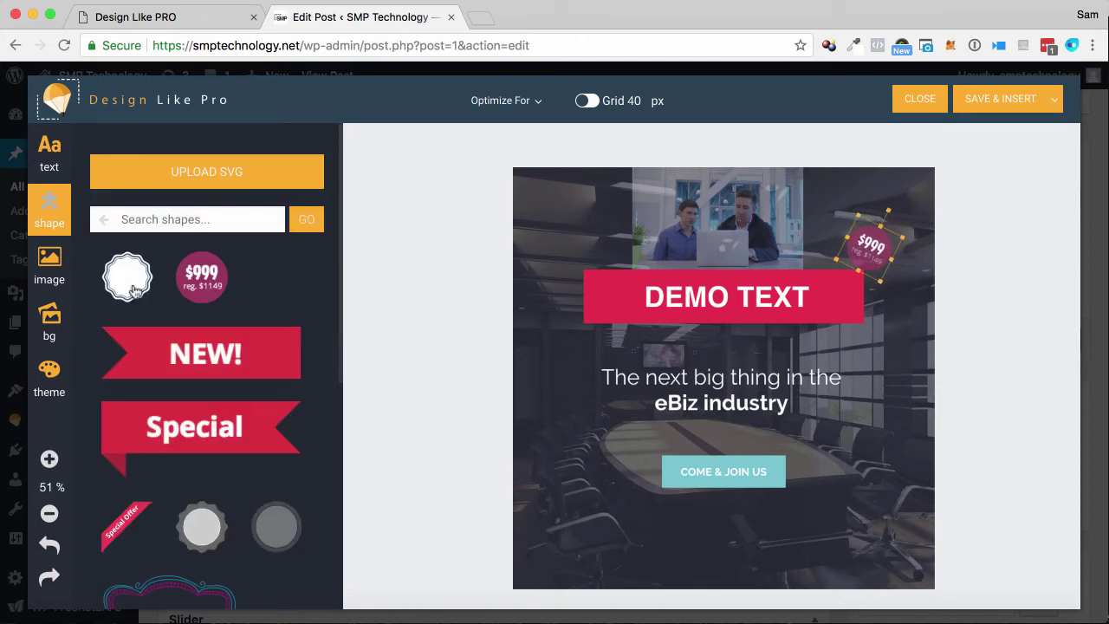
click(105, 223)
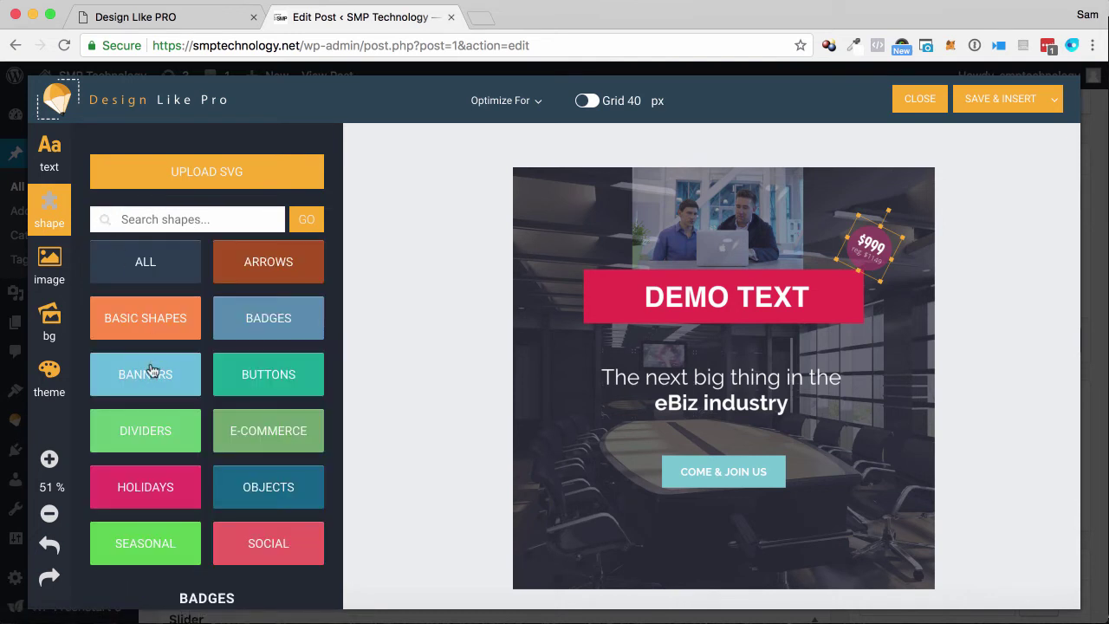
scroll(217, 381, down, 3)
scroll(260, 390, down, 2)
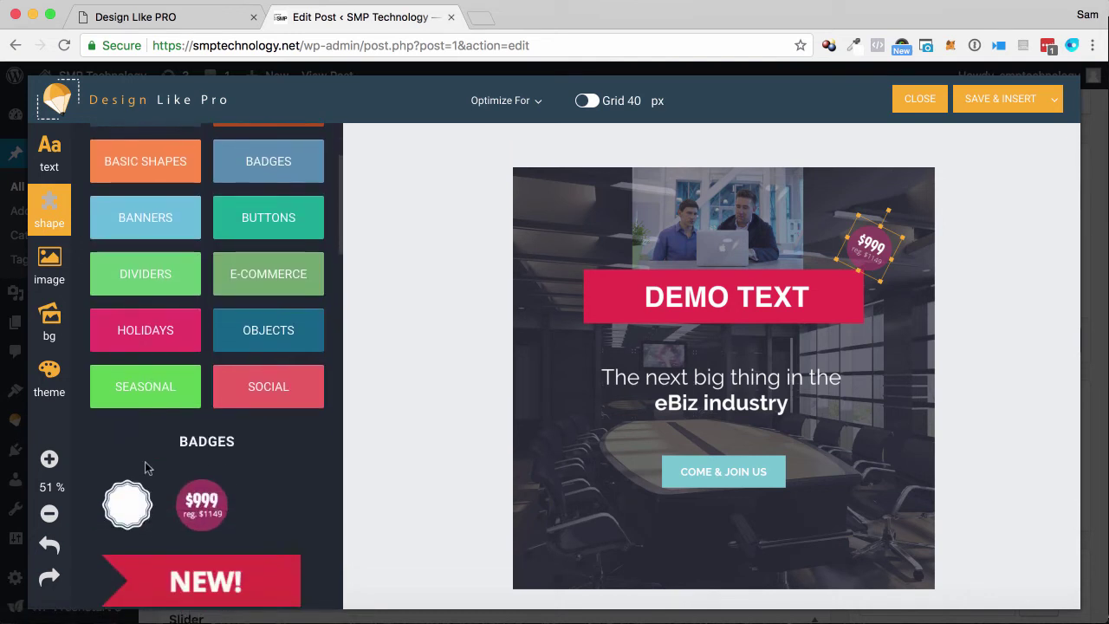
click(301, 397)
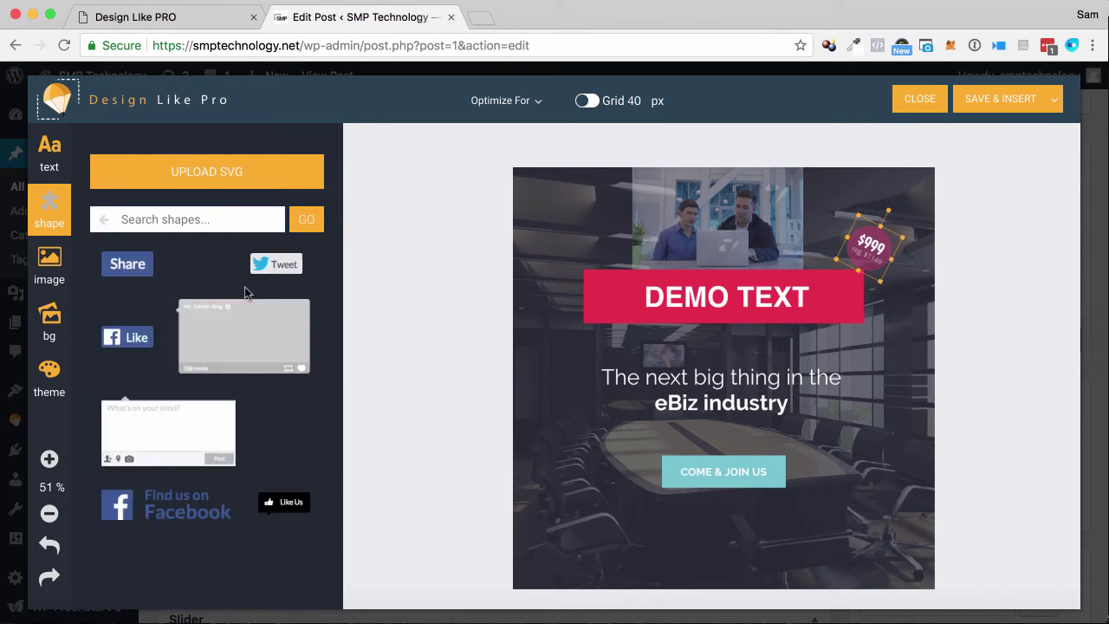
click(103, 220)
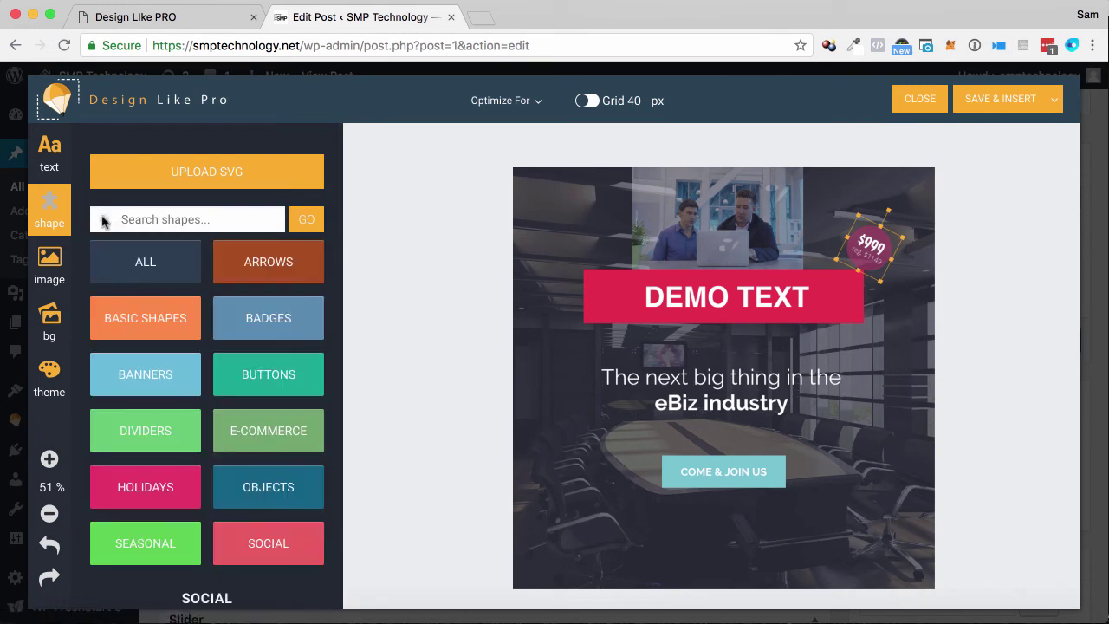
click(158, 326)
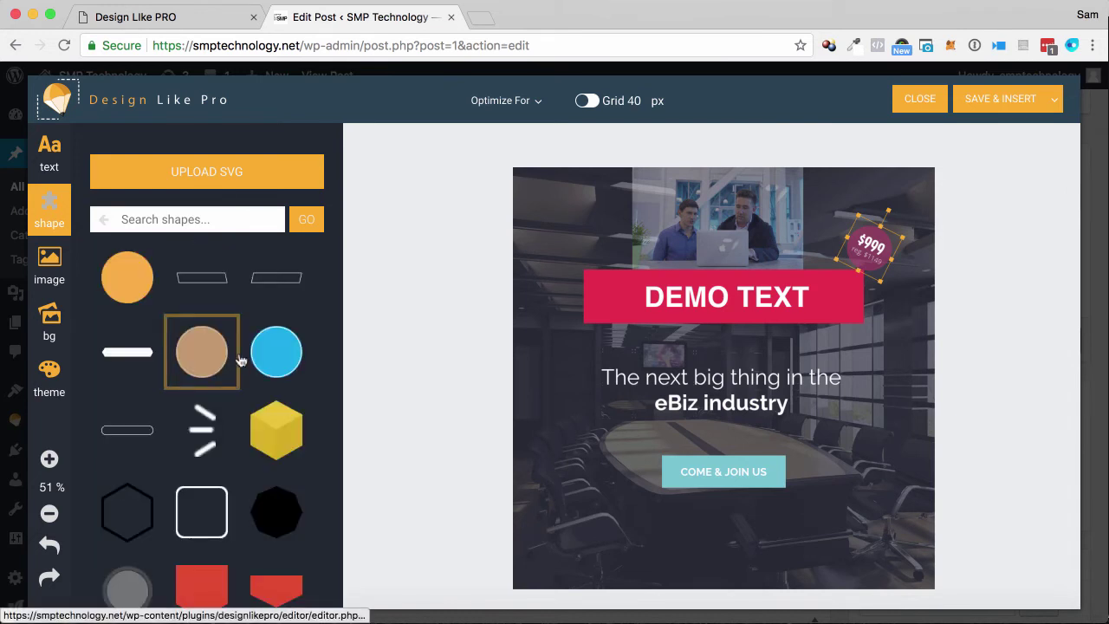
Add a blue circle, move it to the top-left and shrink it
click(276, 349)
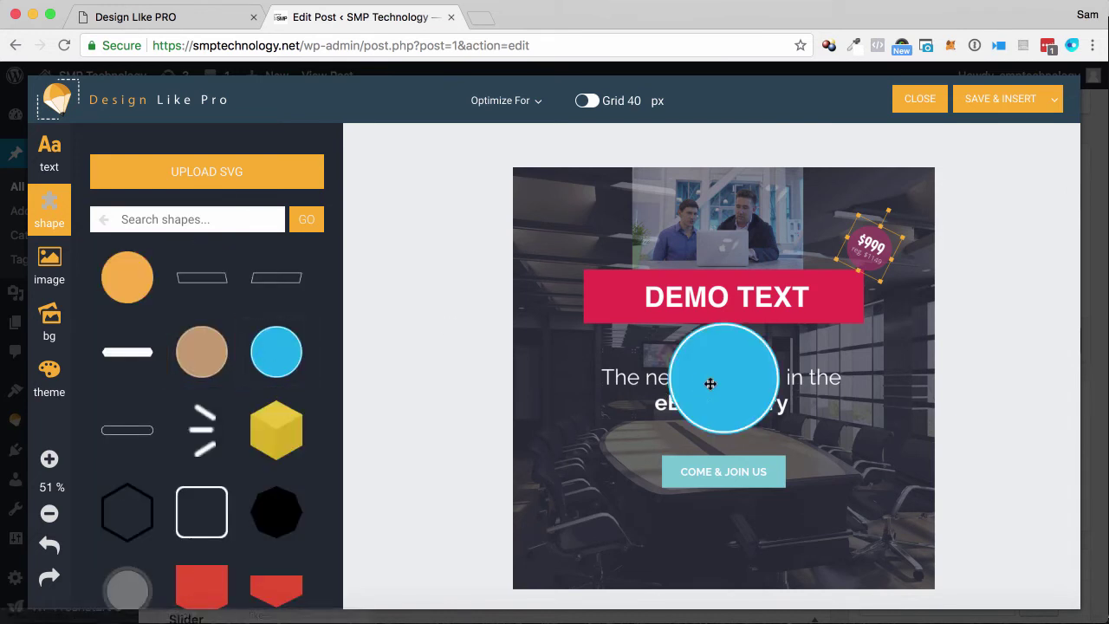
drag(711, 384, 561, 237)
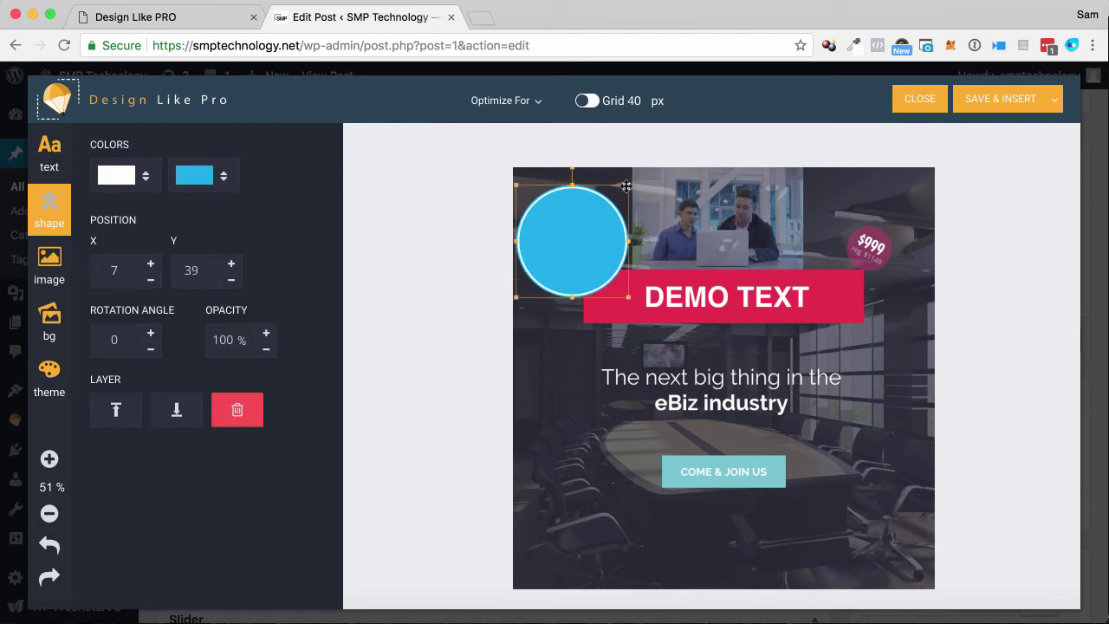
drag(629, 185, 577, 235)
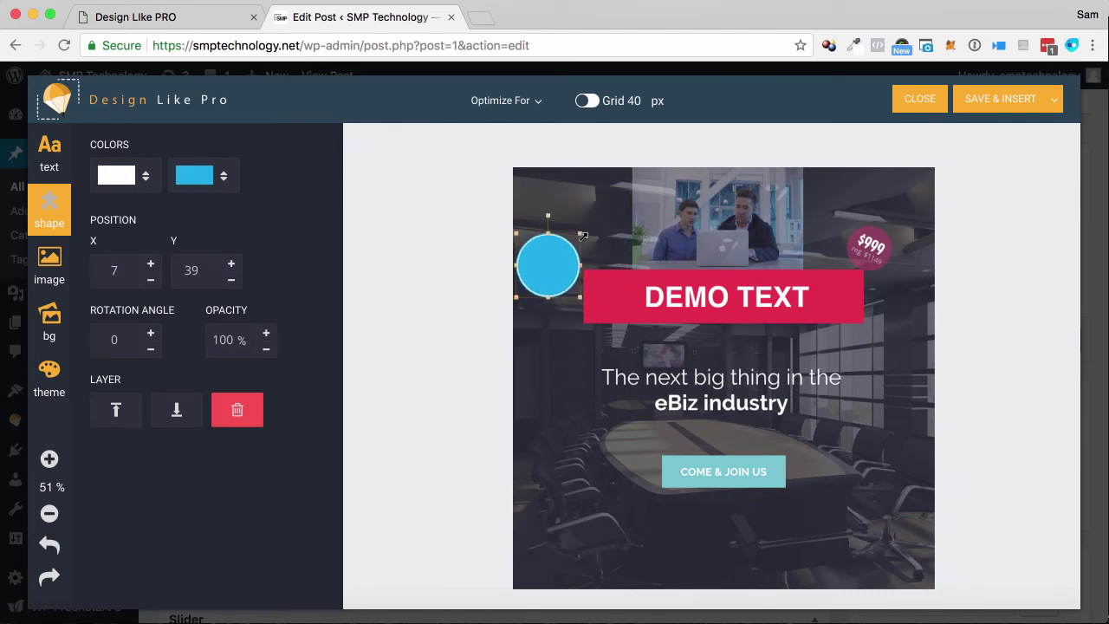
drag(540, 275, 572, 225)
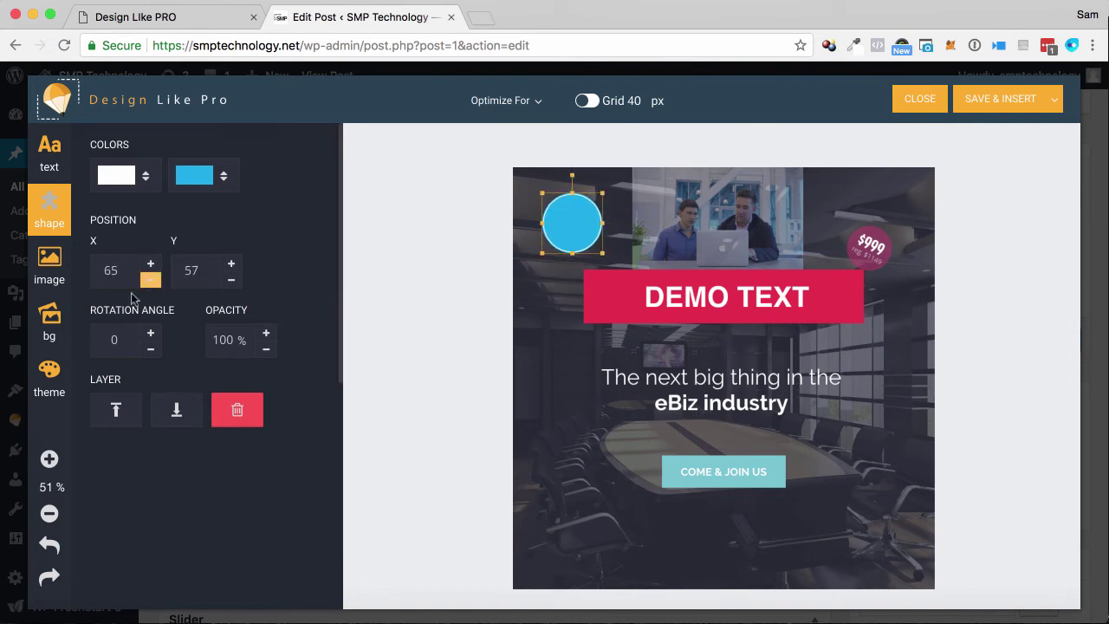
Browse the Objects shape category in the shape library
click(65, 208)
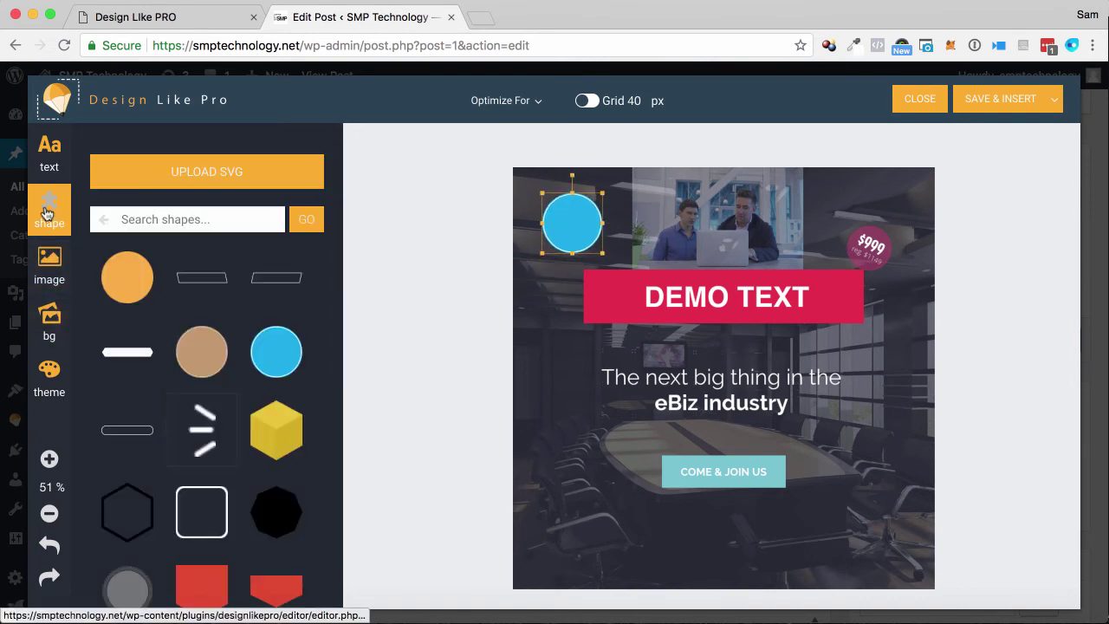
click(102, 220)
scroll(234, 390, down, 2)
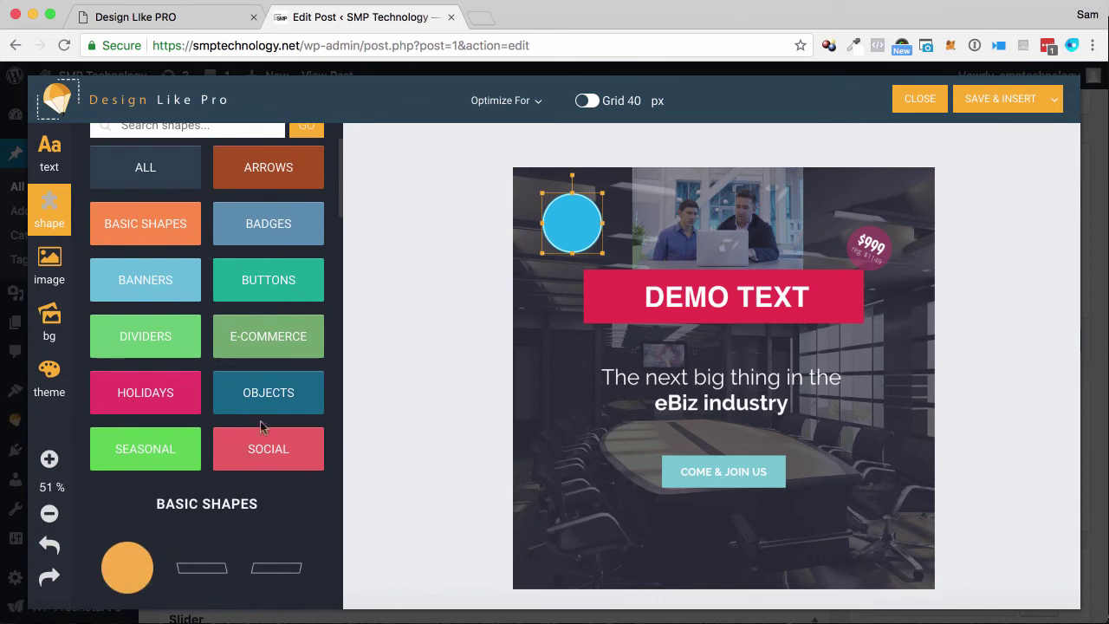
click(270, 402)
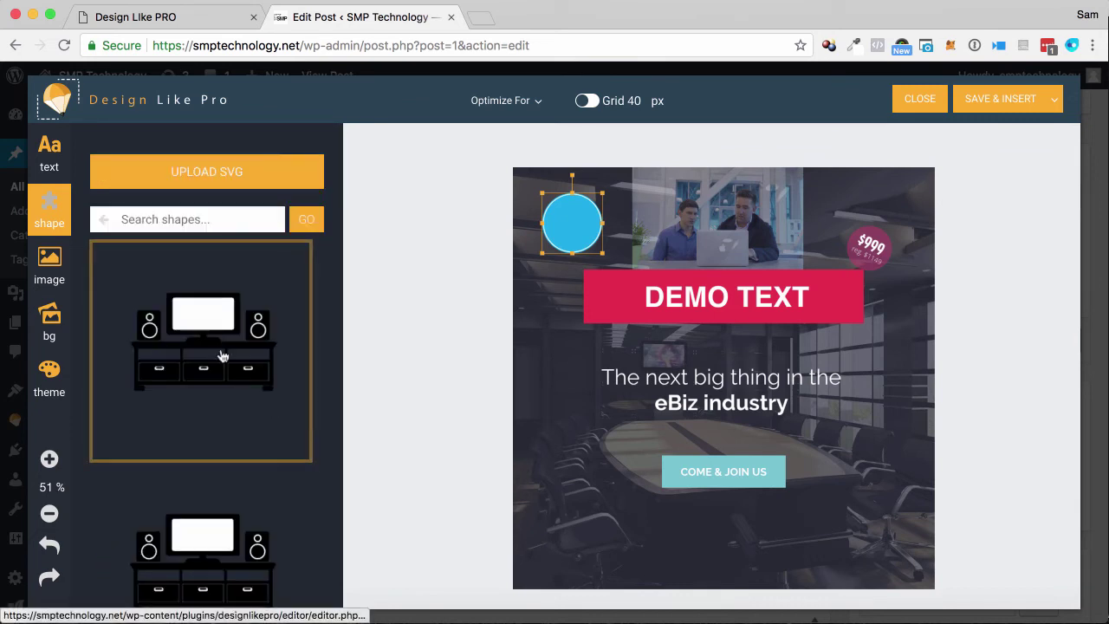
scroll(220, 353, down, 2)
scroll(220, 354, down, 5)
scroll(222, 356, down, 3)
scroll(222, 356, up, 5)
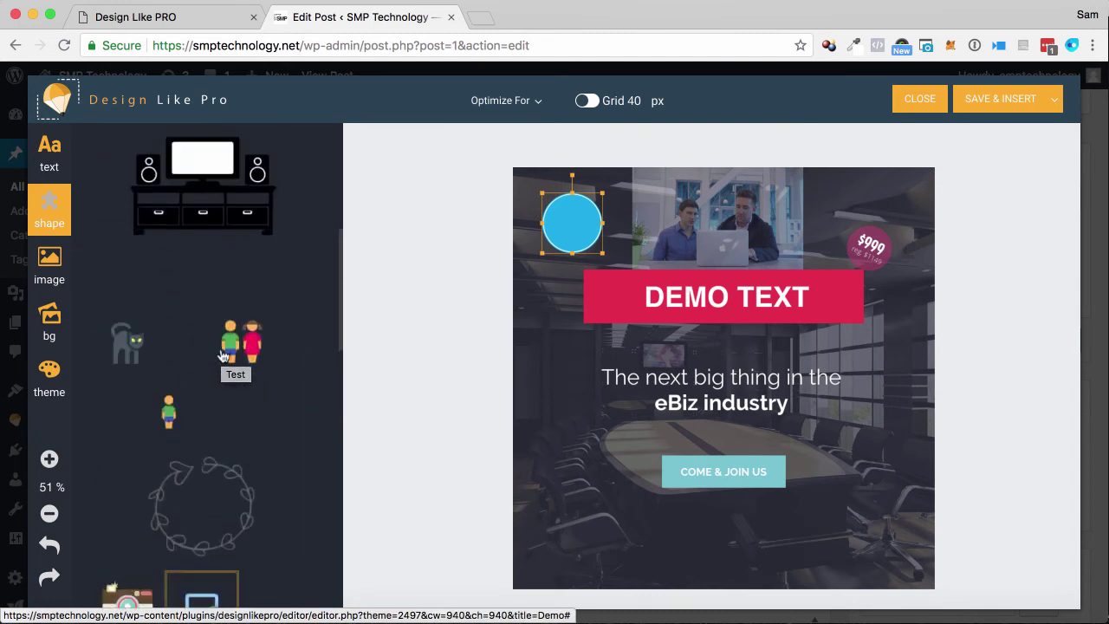
scroll(232, 368, up, 5)
Search the shapes for 'laptop' to list laptop illustrations, then deselect the circle
click(184, 217)
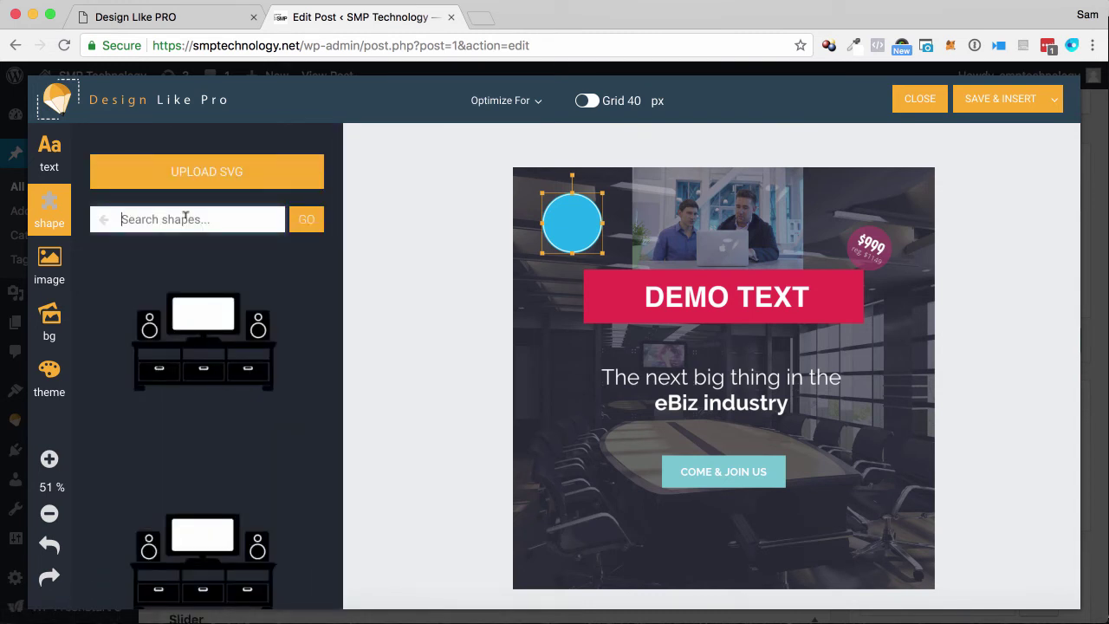
text(laptop)
key(Return)
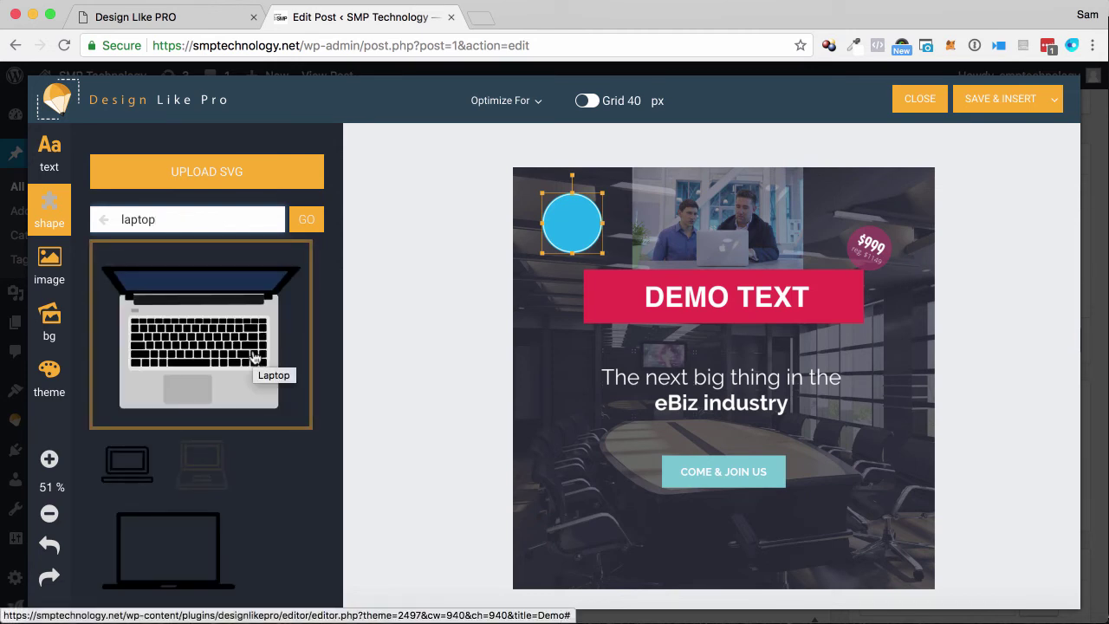
scroll(253, 351, down, 5)
scroll(252, 350, down, 3)
scroll(252, 347, up, 10)
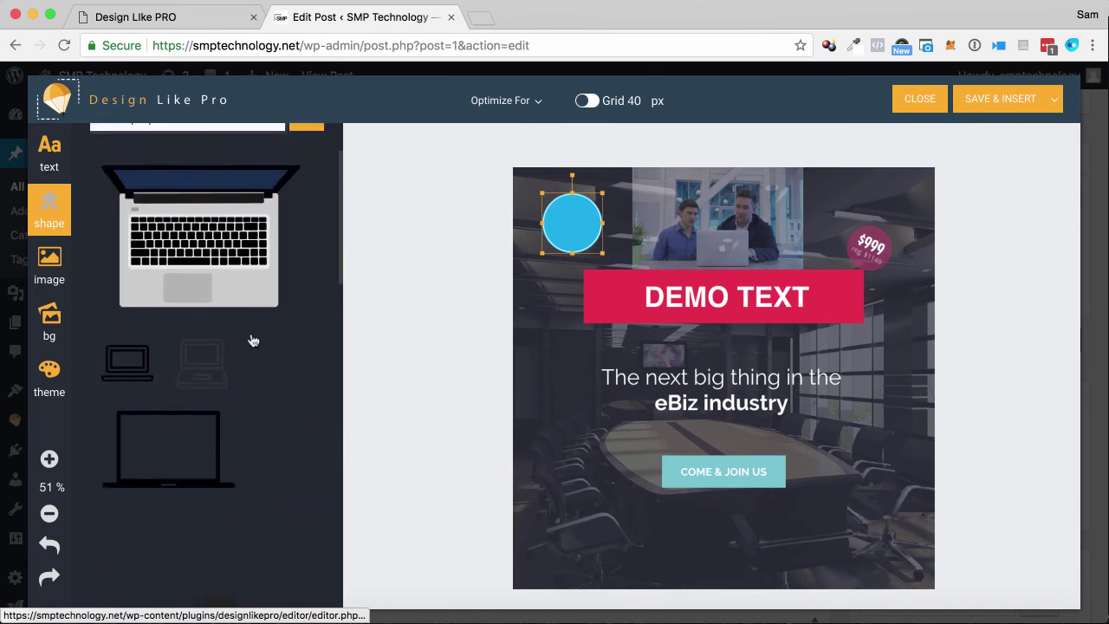
scroll(252, 341, up, 3)
click(230, 286)
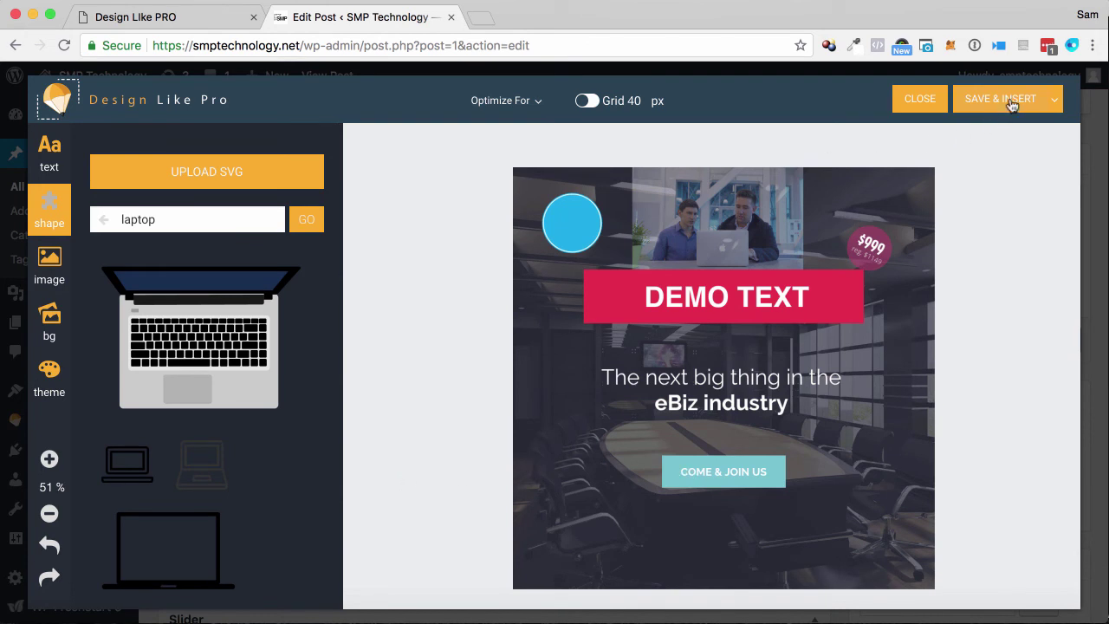
Save the design, insert it into the Hello world! post, and select the inserted image
click(1040, 101)
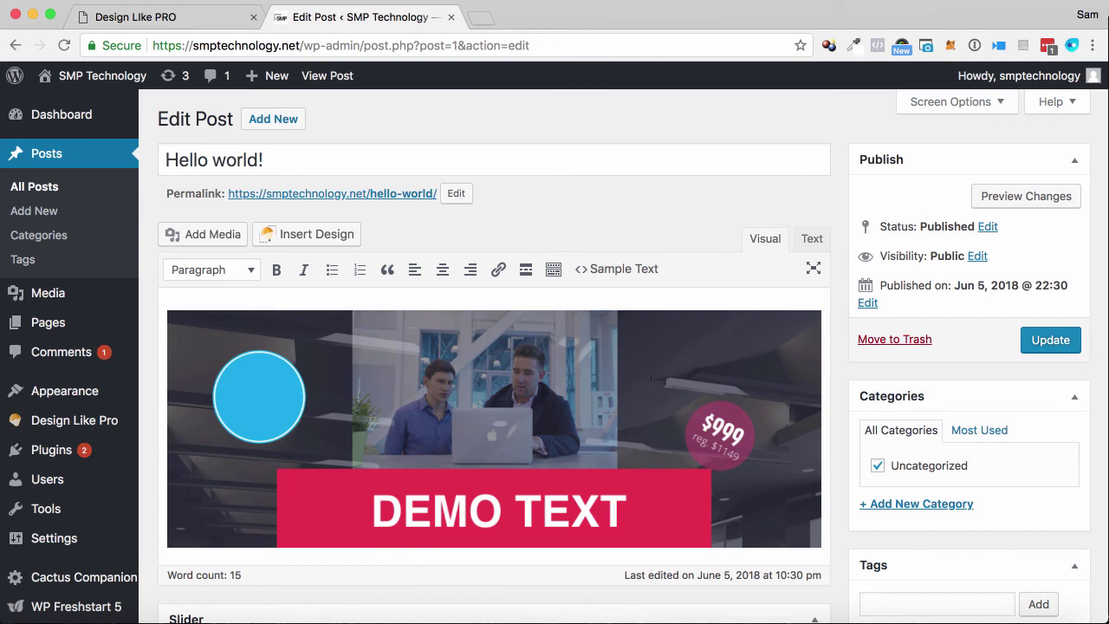
click(651, 378)
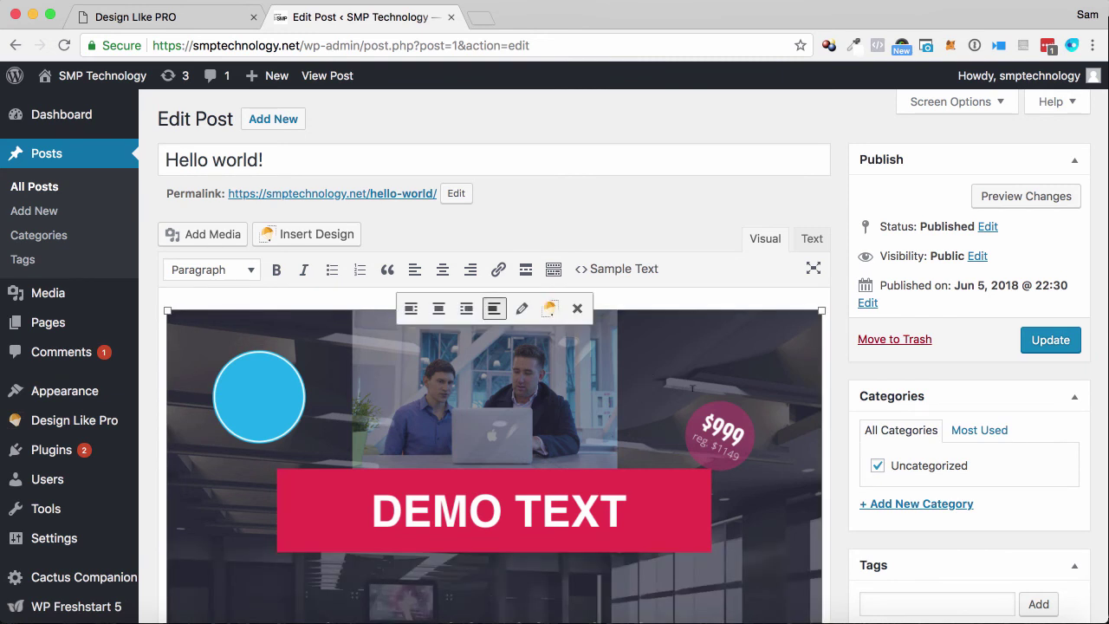
Reopen the inserted banner in the design editor and list its SAVE & INSERT format options
click(551, 310)
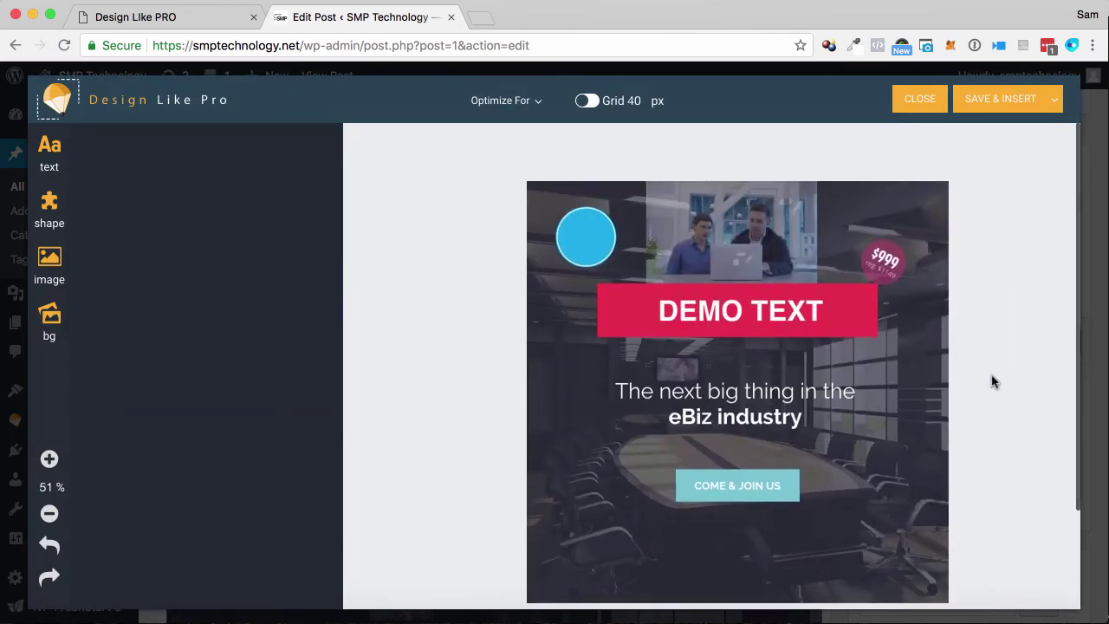
click(1056, 104)
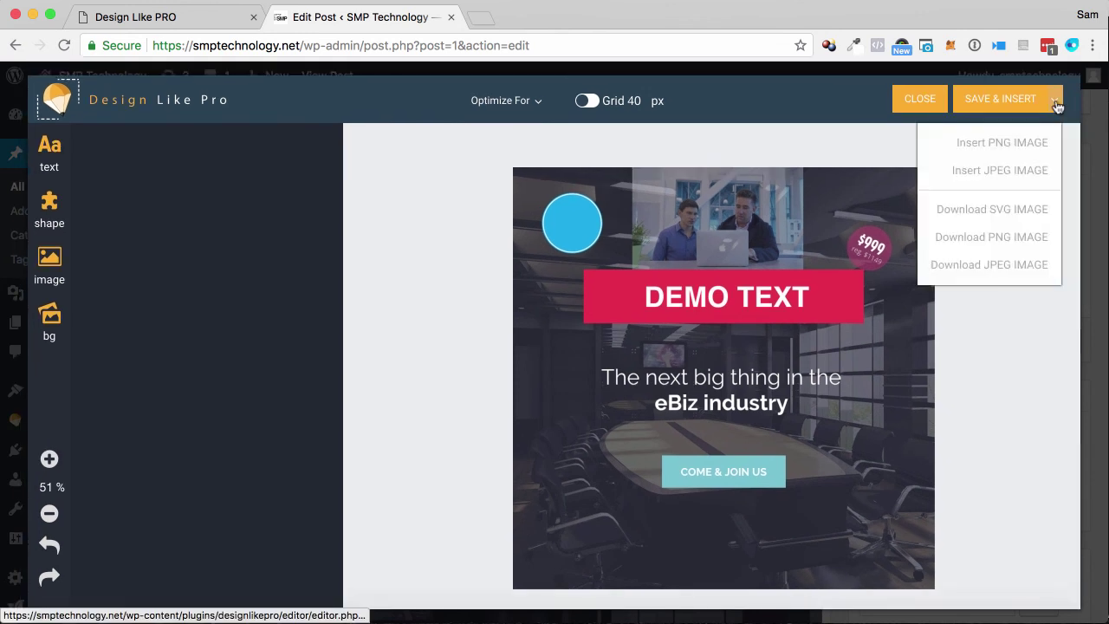